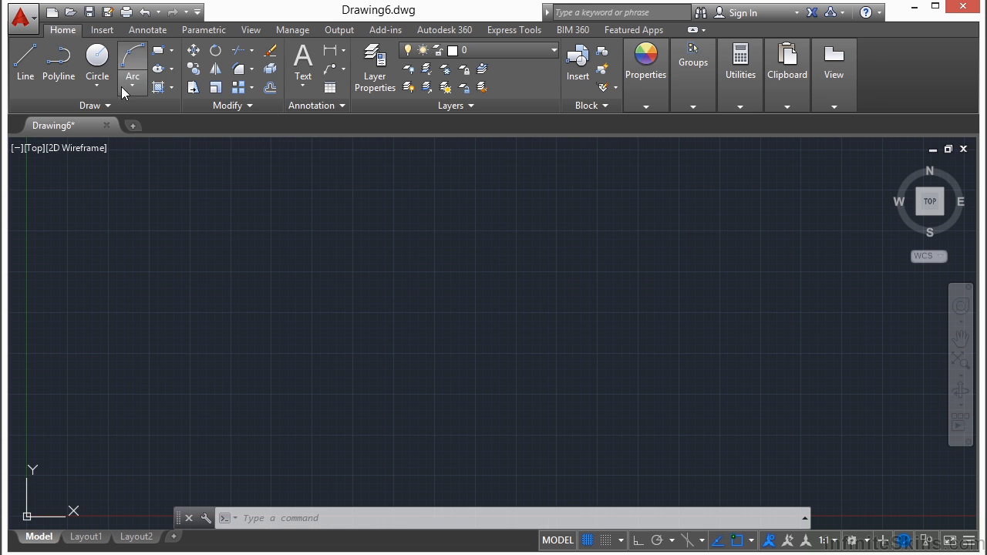
Step: Draw a single, gently rising line segment in the empty drawing with the Line tool
{"action": "left_click", "coordinate": [27, 63]}
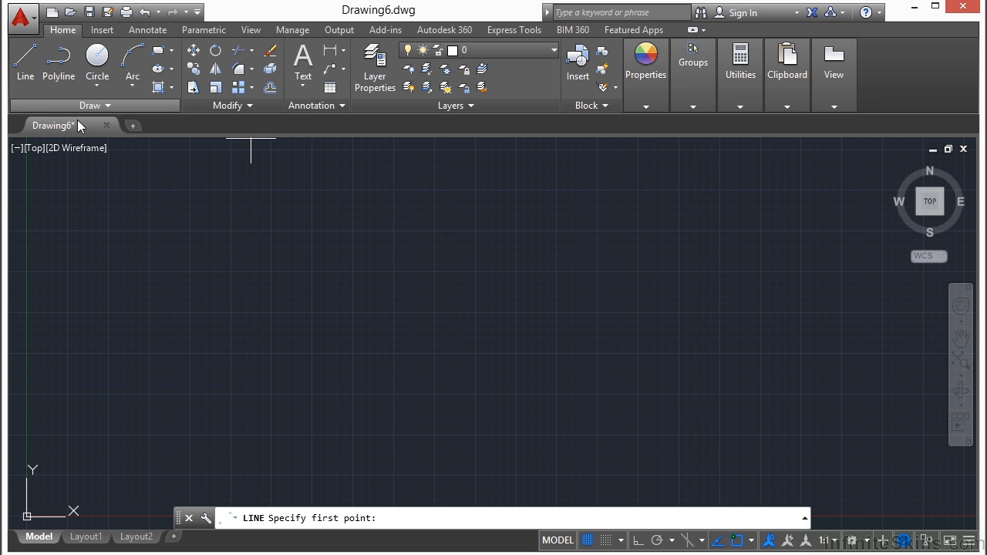
{"action": "left_click", "coordinate": [272, 281]}
{"action": "left_click", "coordinate": [381, 260]}
{"action": "right_click", "coordinate": [467, 274]}
{"action": "left_click", "coordinate": [494, 284]}
Step: Select the drawn line with a crossing window and erase it
{"action": "left_click", "coordinate": [386, 279]}
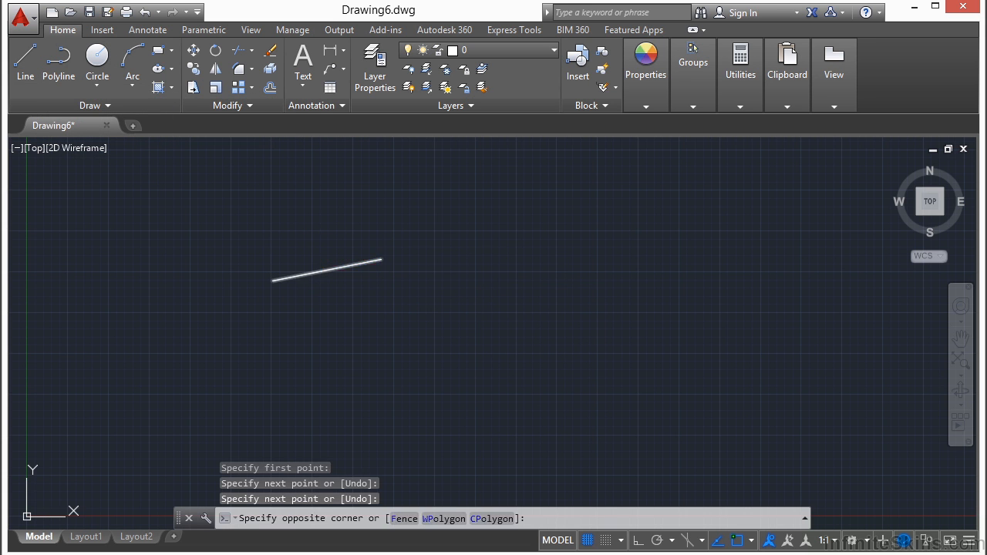
{"action": "left_click", "coordinate": [327, 228]}
{"action": "right_click", "coordinate": [326, 225]}
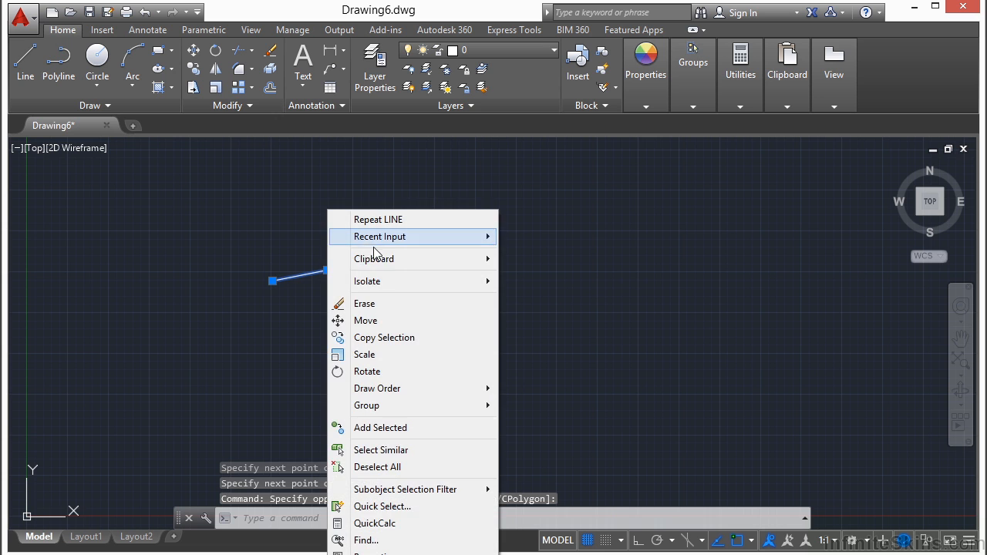
{"action": "left_click", "coordinate": [385, 304]}
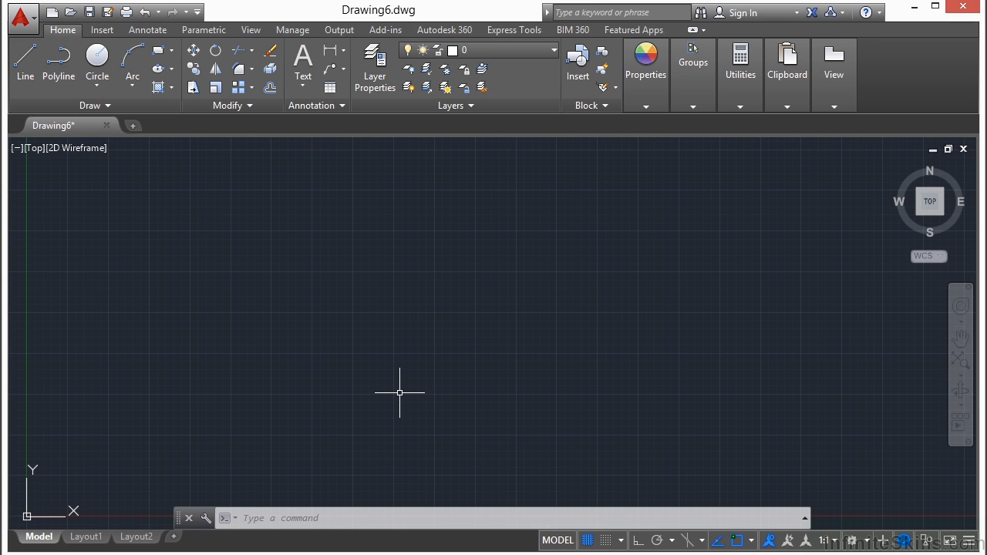
{"action": "type", "text": "LINE"}
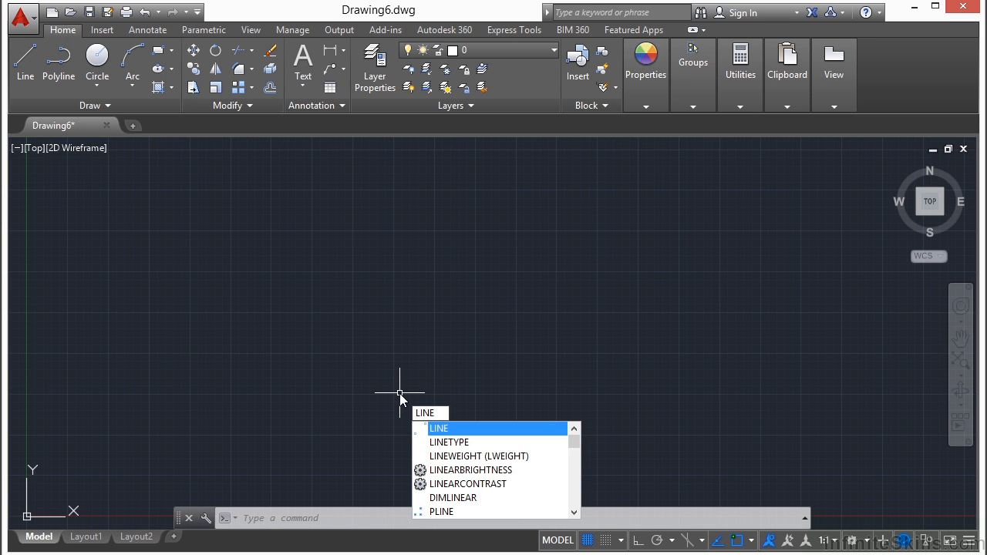
{"action": "key", "text": "BackSpace"}
{"action": "key", "text": "BackSpace"}
{"action": "key", "text": "BackSpace"}
{"action": "key", "text": "BackSpace"}
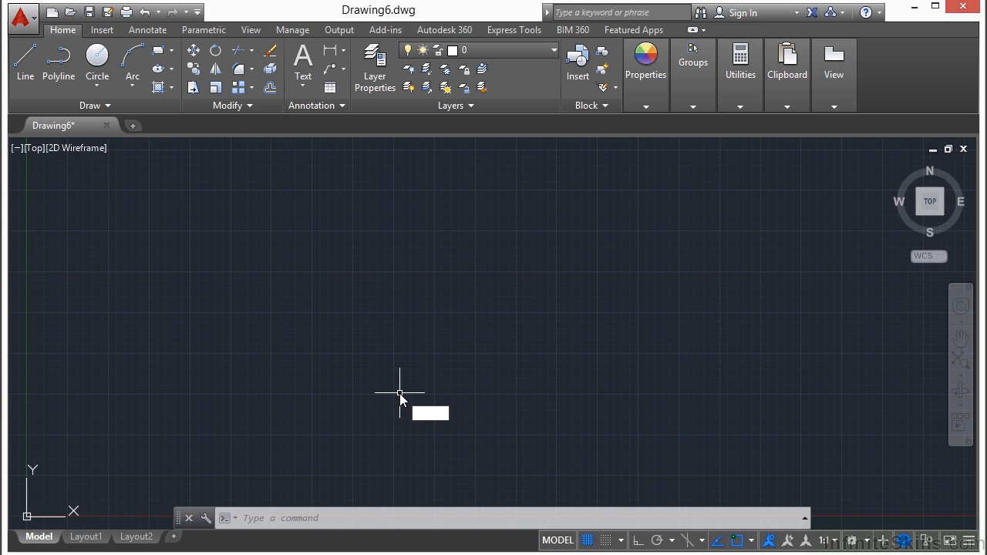
{"action": "key", "text": "Escape"}
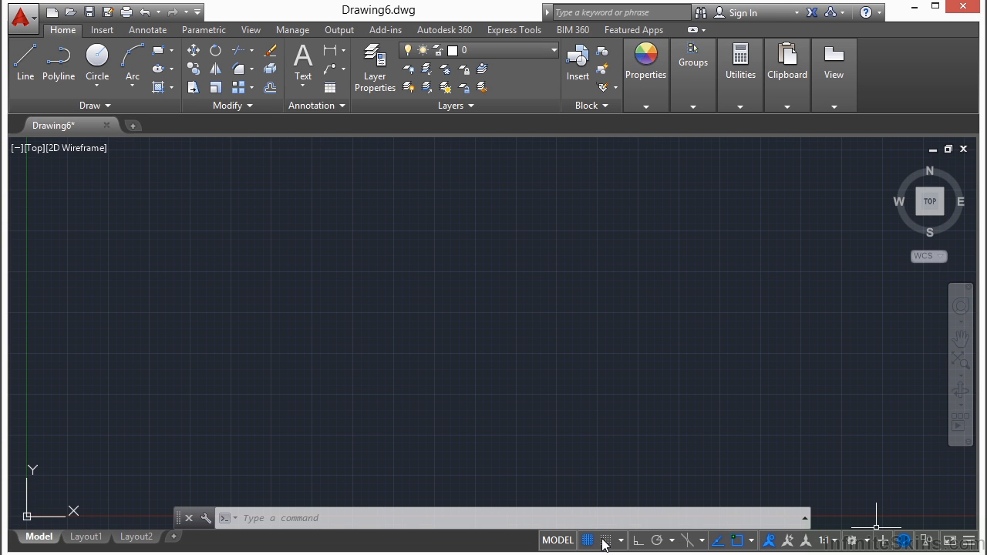
Step: Add the Dynamic Input toggle to the status bar and switch Dynamic Input off
{"action": "left_click", "coordinate": [970, 544]}
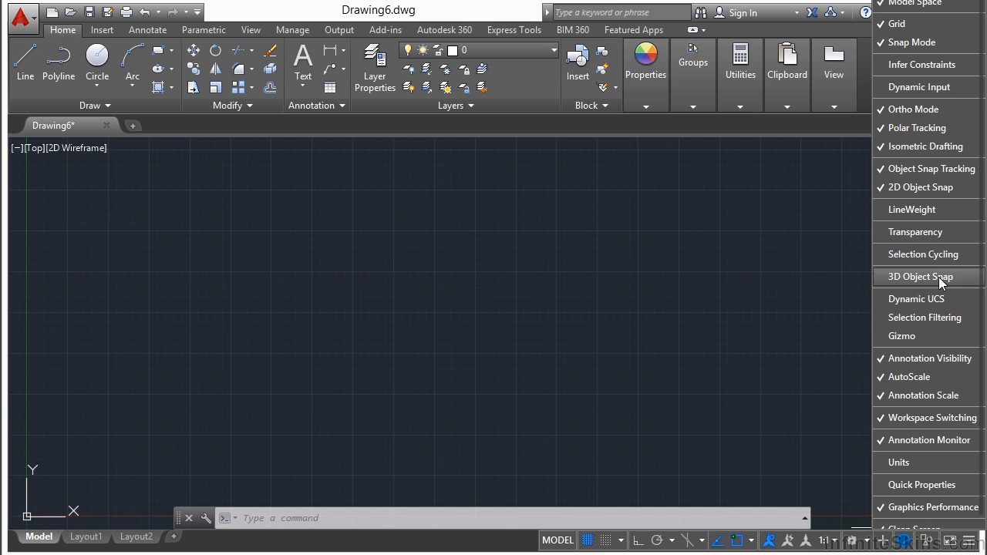
{"action": "left_click", "coordinate": [924, 87]}
{"action": "left_click", "coordinate": [924, 87]}
{"action": "left_click", "coordinate": [924, 87]}
{"action": "left_click", "coordinate": [924, 87]}
{"action": "left_click", "coordinate": [924, 87]}
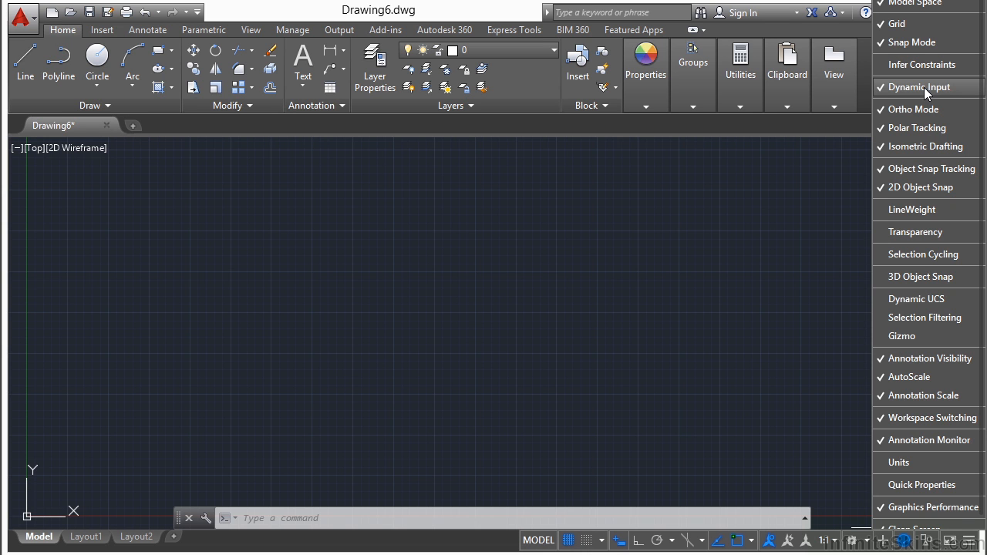
{"action": "left_click", "coordinate": [622, 540]}
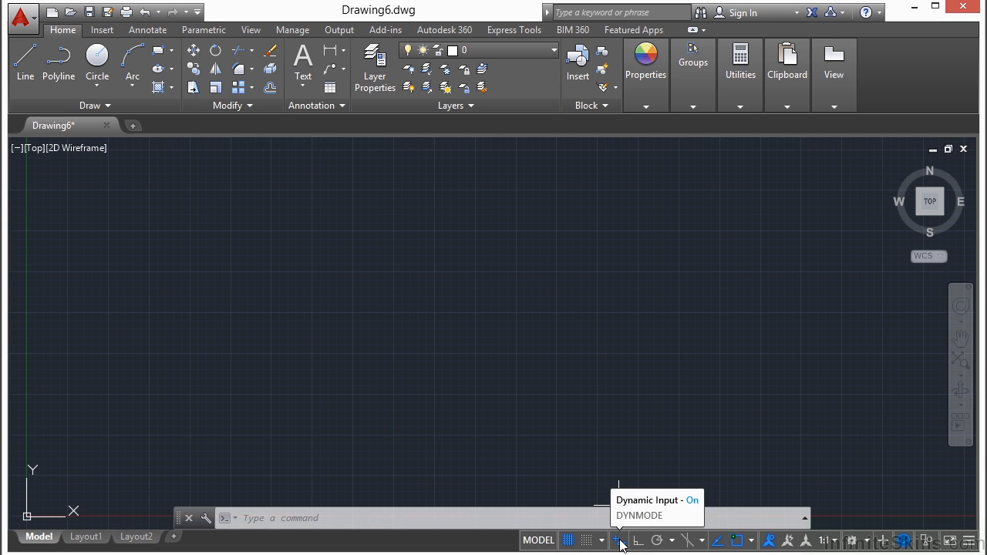
{"action": "left_click", "coordinate": [620, 540]}
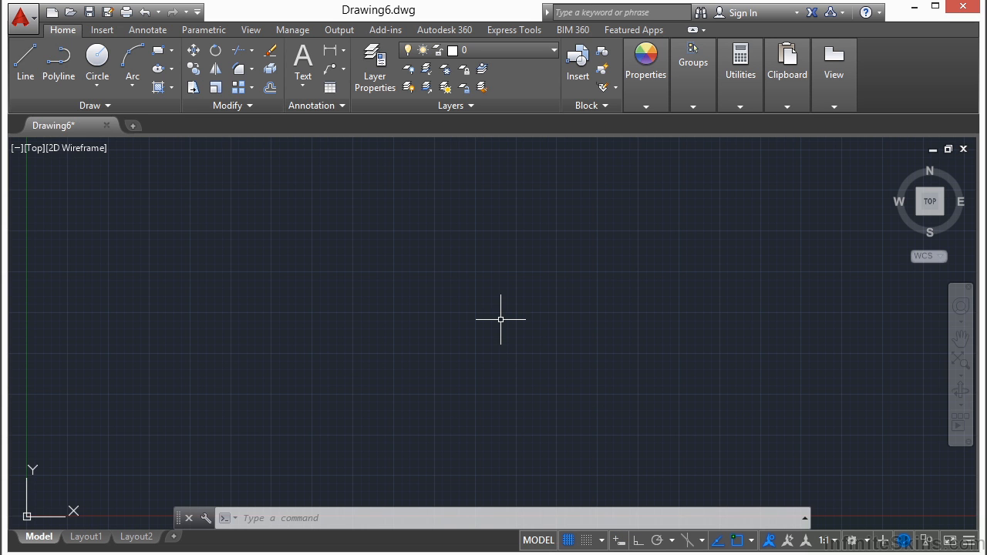
{"action": "type", "text": "LINE"}
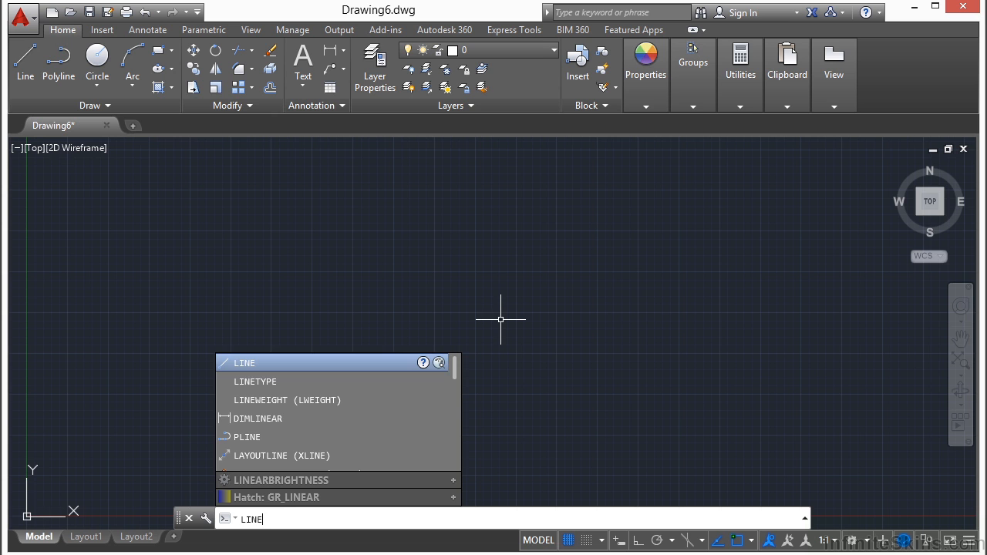
{"action": "key", "text": "Down"}
{"action": "key", "text": "BackSpace"}
{"action": "key", "text": "BackSpace"}
{"action": "key", "text": "BackSpace"}
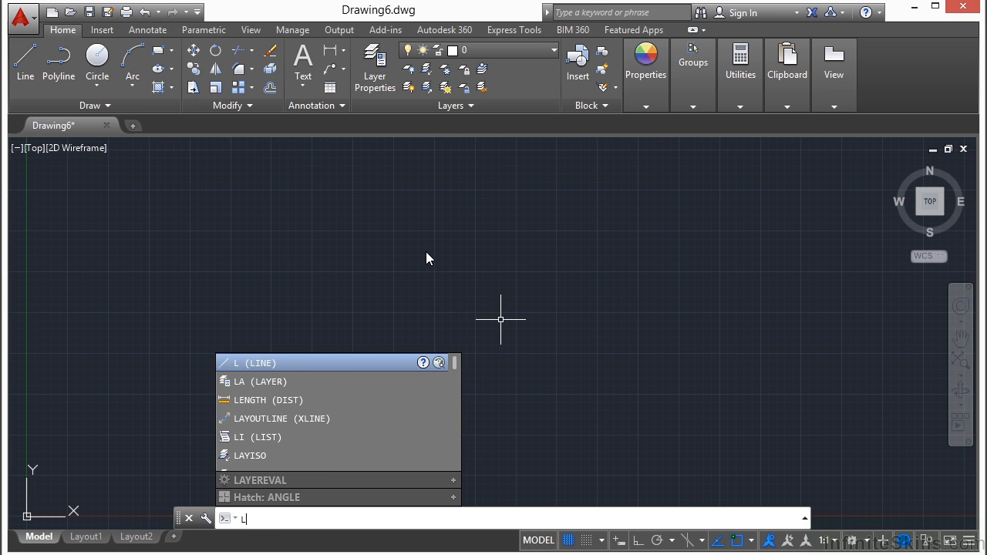
{"action": "key", "text": "BackSpace"}
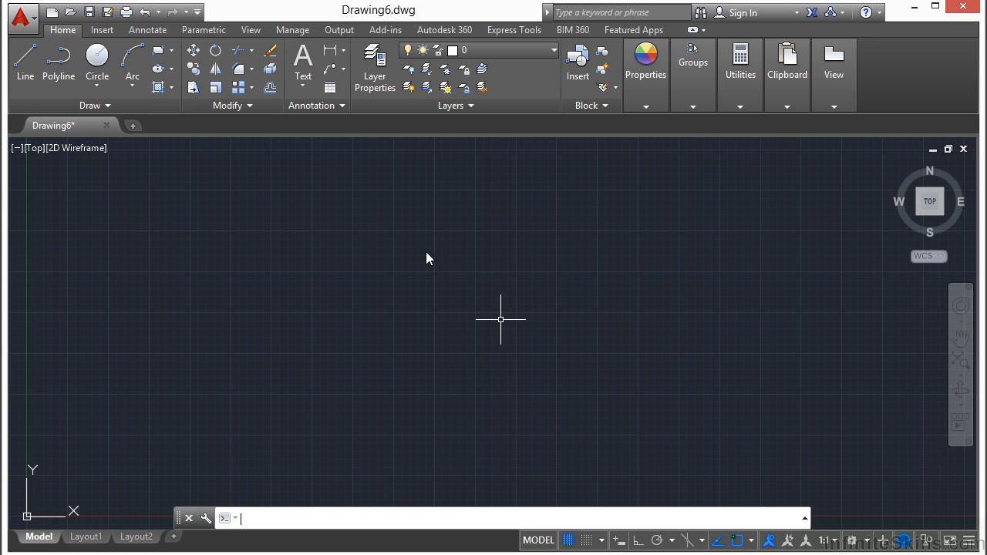
{"action": "type", "text": "ERASE"}
{"action": "key", "text": "BackSpace"}
{"action": "key", "text": "BackSpace"}
{"action": "key", "text": "BackSpace"}
{"action": "key", "text": "BackSpace"}
{"action": "key", "text": "BackSpace"}
{"action": "type", "text": "SAVEAS"}
{"action": "key", "text": "BackSpace"}
{"action": "key", "text": "BackSpace"}
{"action": "key", "text": "BackSpace"}
{"action": "key", "text": "BackSpace"}
{"action": "key", "text": "BackSpace"}
{"action": "key", "text": "BackSpace"}
Step: Draw one rising line segment near the drawing's middle with the LINE command, using the Undo option to discard the first start point
{"action": "type", "text": "LINE"}
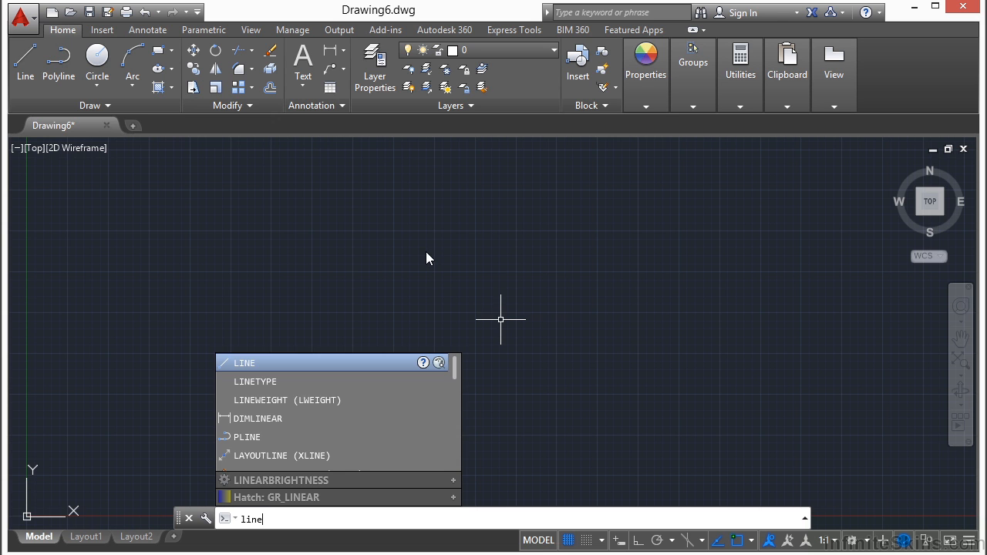
{"action": "key", "text": "Return"}
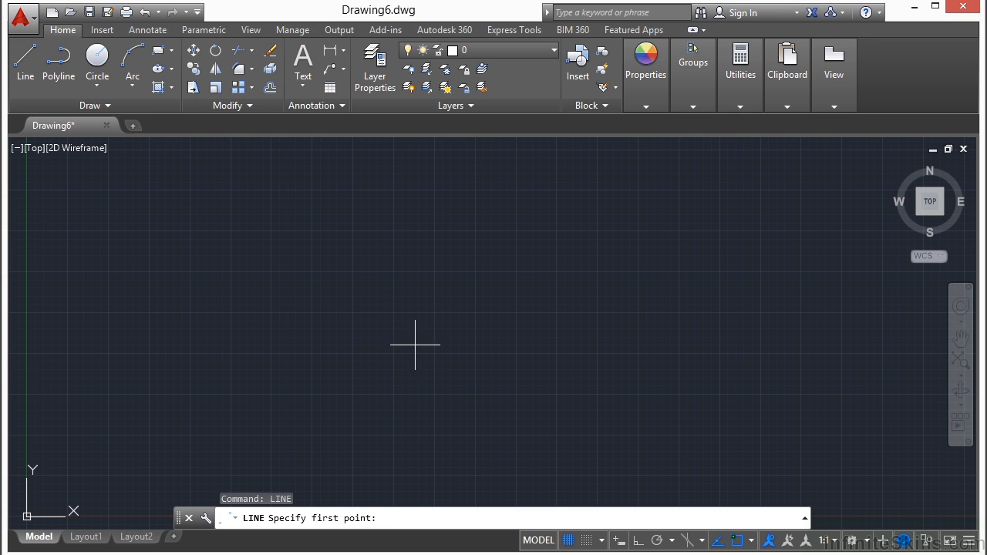
{"action": "left_click", "coordinate": [364, 317]}
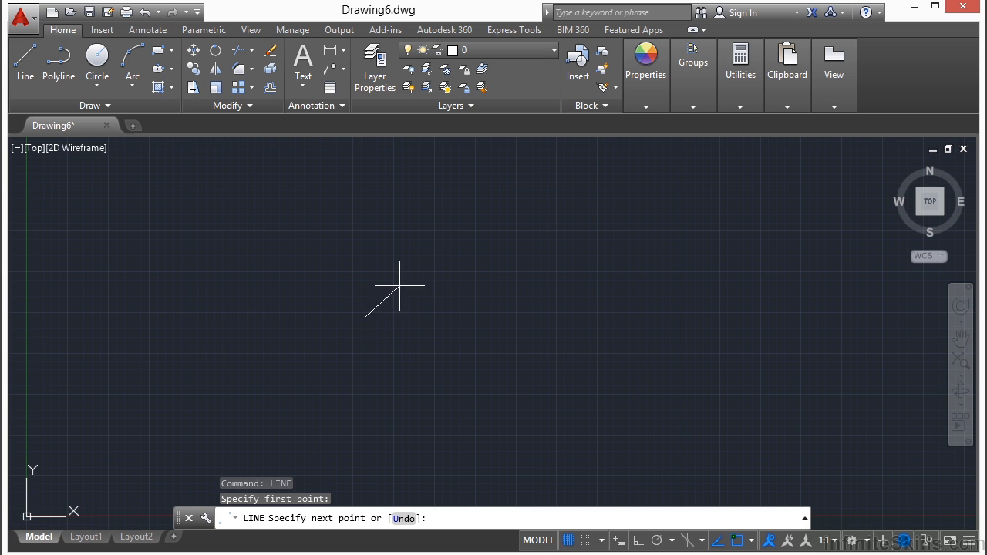
{"action": "left_click", "coordinate": [404, 518]}
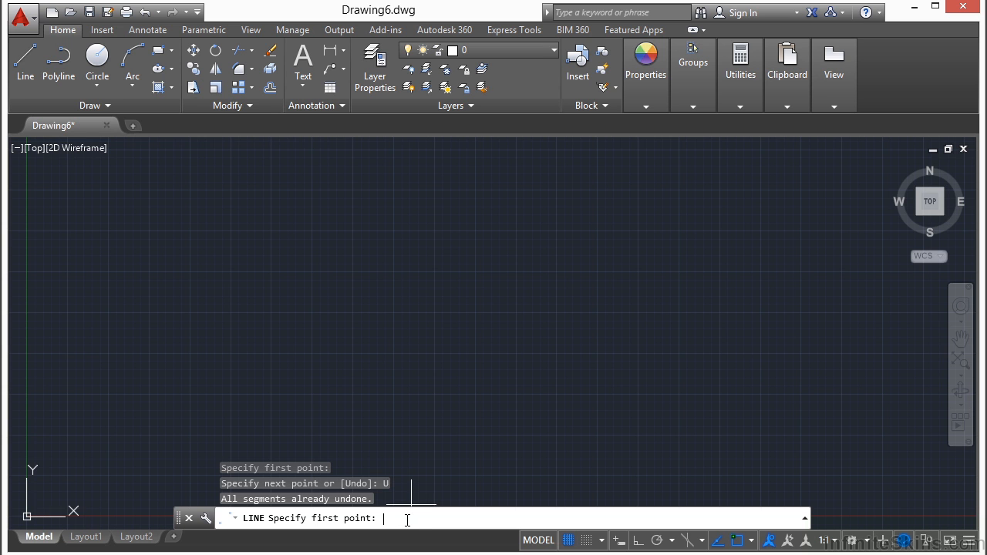
{"action": "left_click", "coordinate": [451, 326]}
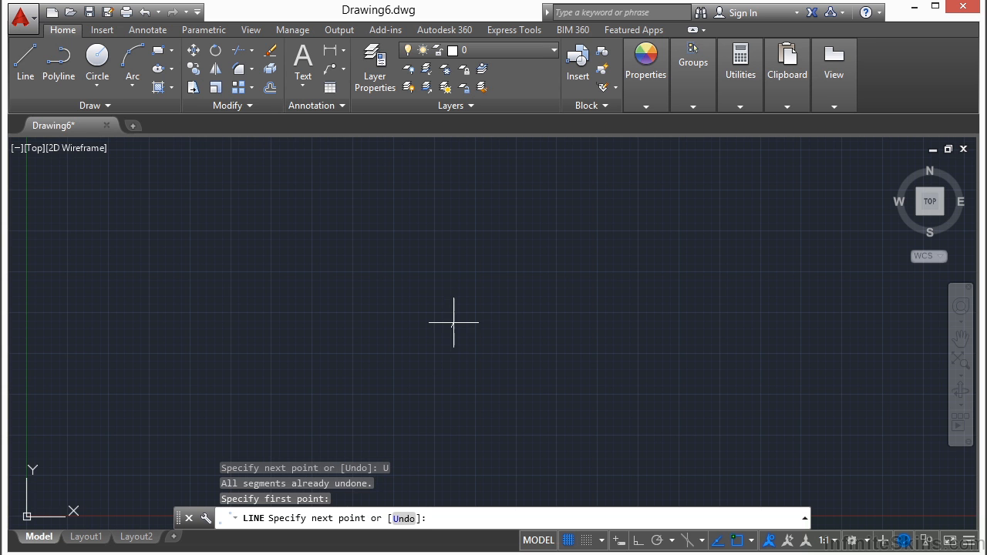
{"action": "left_click", "coordinate": [521, 282]}
{"action": "right_click", "coordinate": [604, 306]}
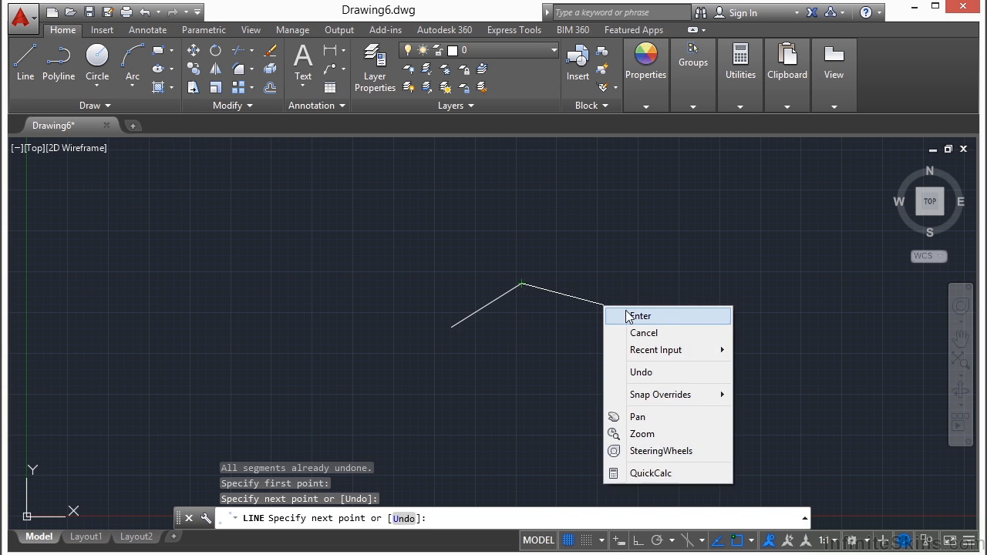
{"action": "left_click", "coordinate": [623, 315]}
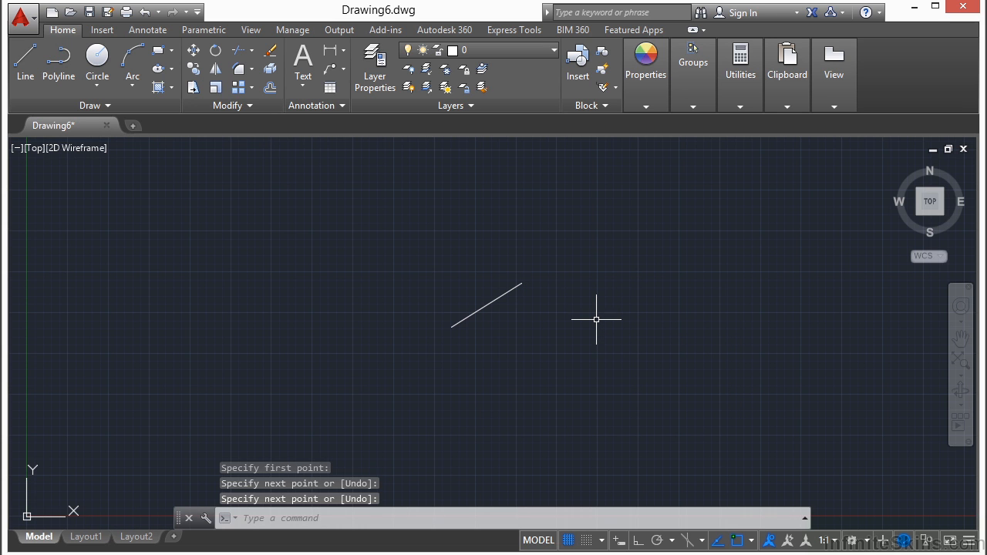
Step: Draw a circle with a radius of about 3.66 units above and to the left of the line
{"action": "type", "text": "c"}
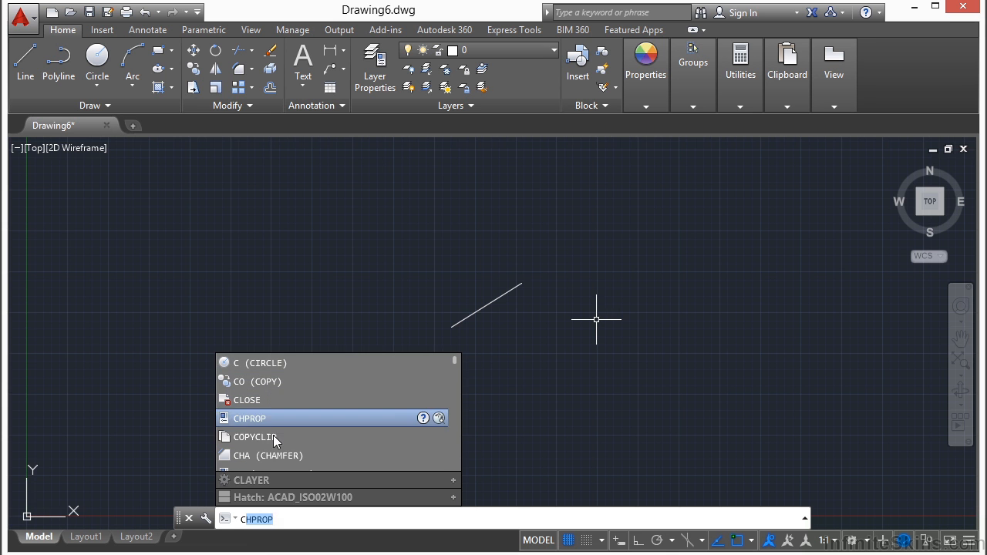
{"action": "left_click", "coordinate": [271, 364]}
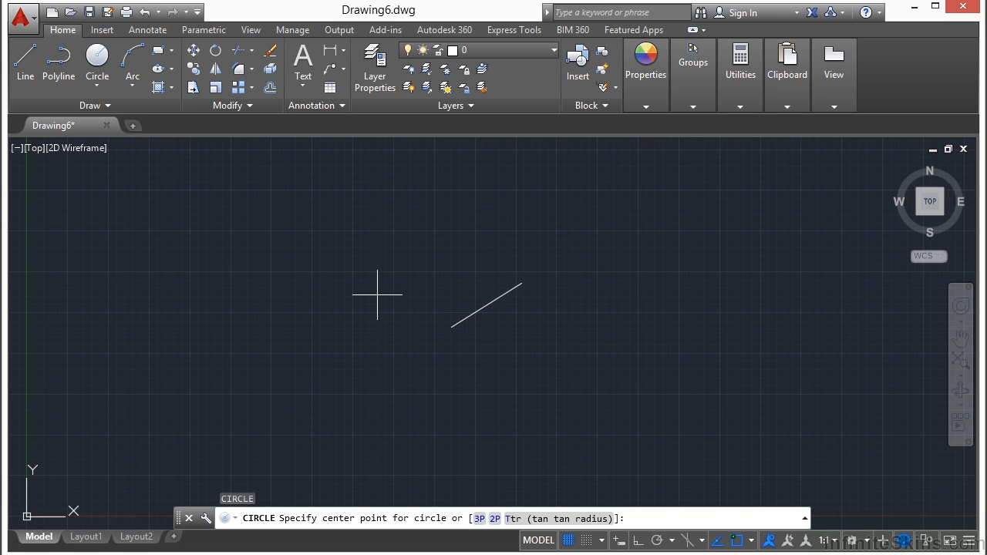
{"action": "left_click", "coordinate": [372, 242]}
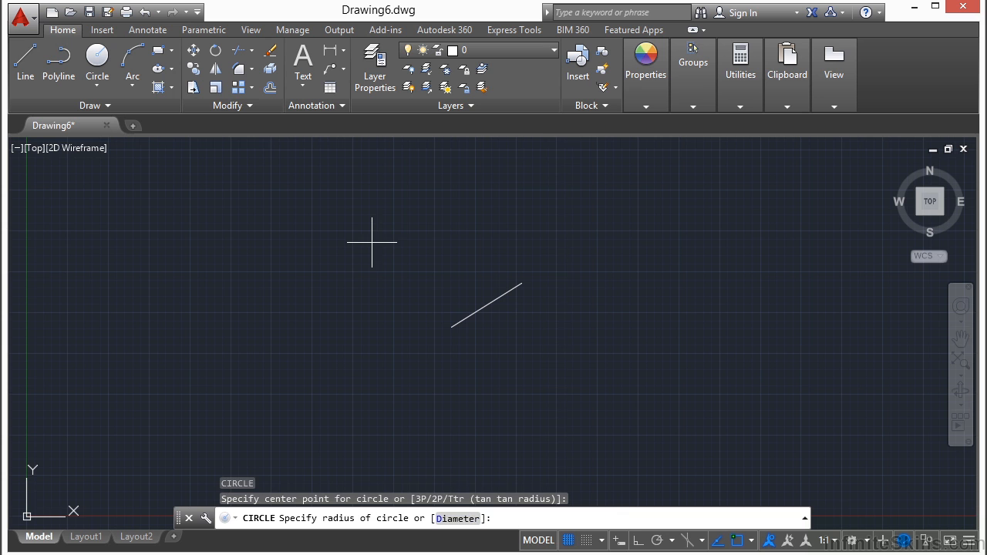
{"action": "left_click", "coordinate": [314, 260]}
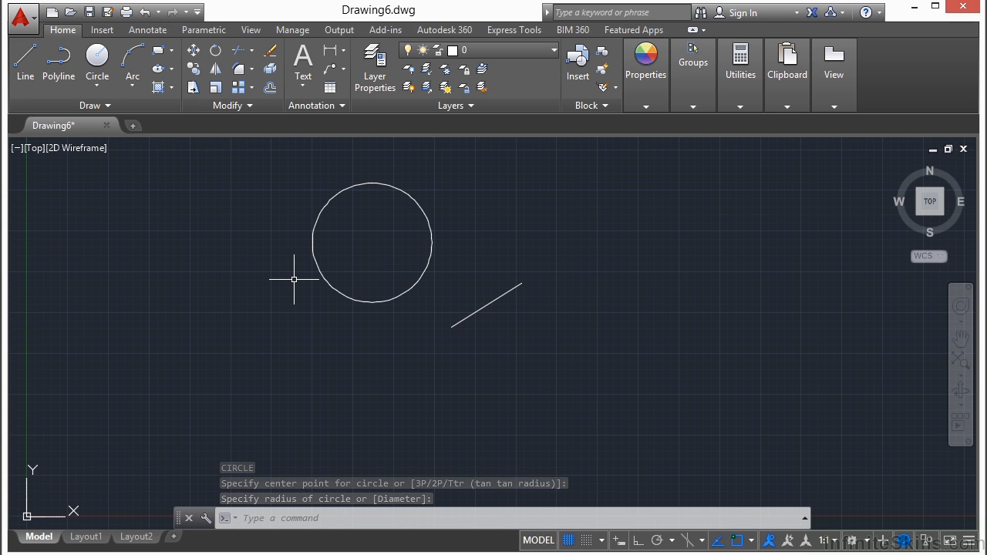
Step: Repeat the CIRCLE command below and left of the first circle, using the Diameter option with a value of 5
{"action": "key", "text": "Return"}
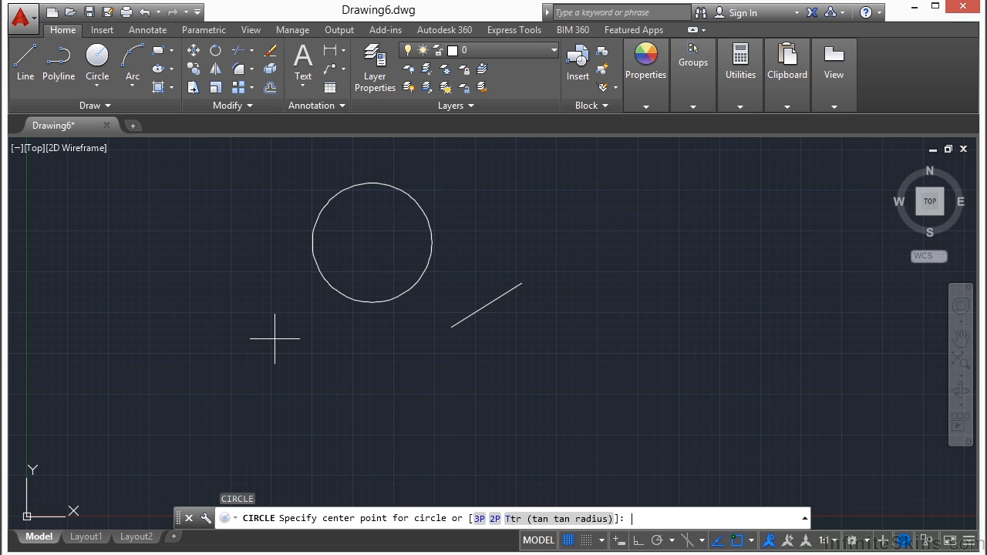
{"action": "left_click", "coordinate": [248, 358]}
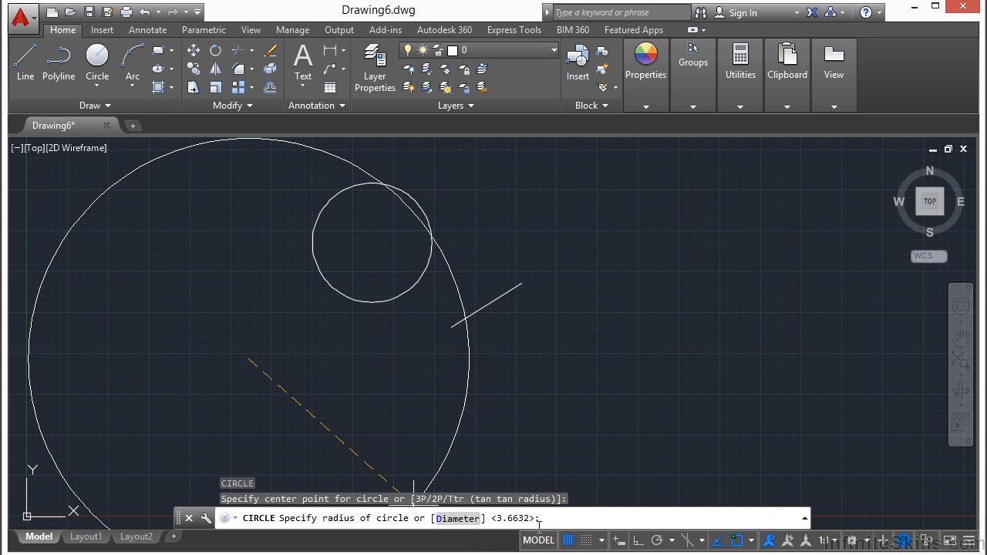
{"action": "left_click", "coordinate": [465, 520]}
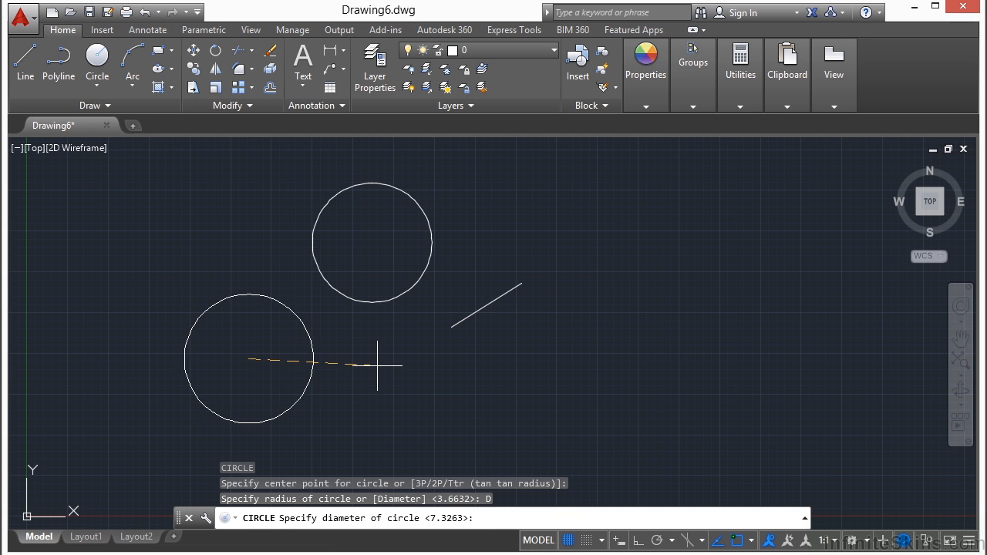
{"action": "type", "text": "5"}
{"action": "key", "text": "Return"}
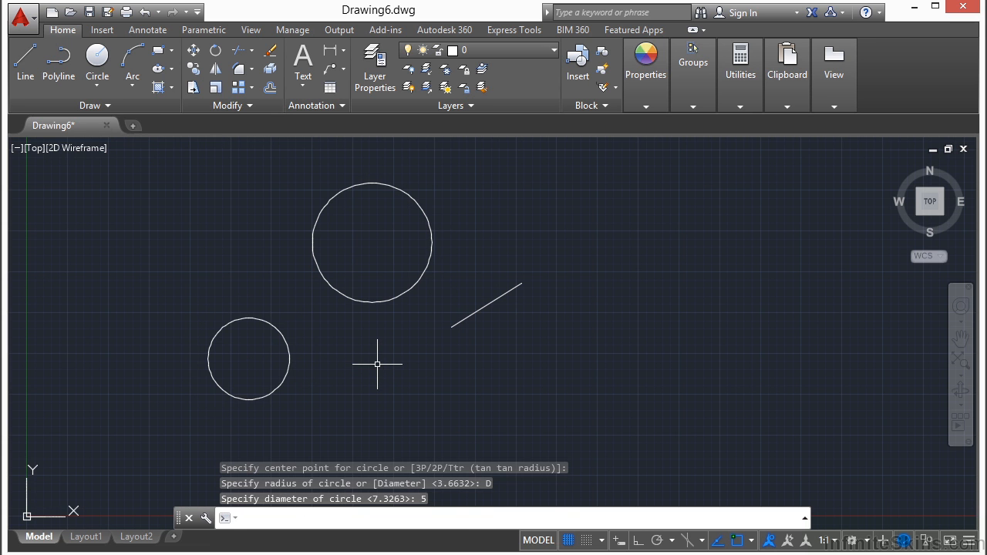
Step: Draw a third circle to the right of the line using the CIRCLE command's 3P option
{"action": "key", "text": "Return"}
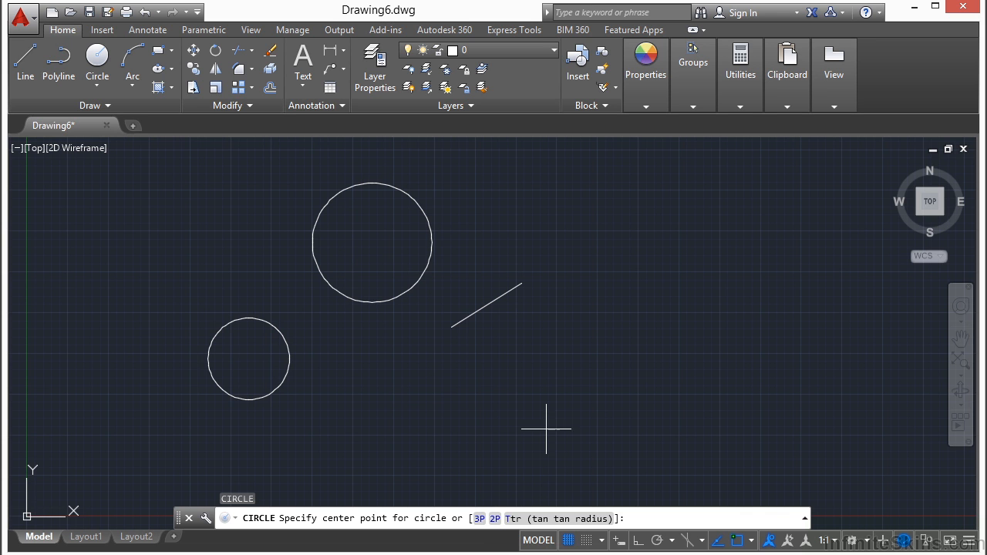
{"action": "type", "text": "3p"}
{"action": "key", "text": "Return"}
{"action": "left_click", "coordinate": [566, 331]}
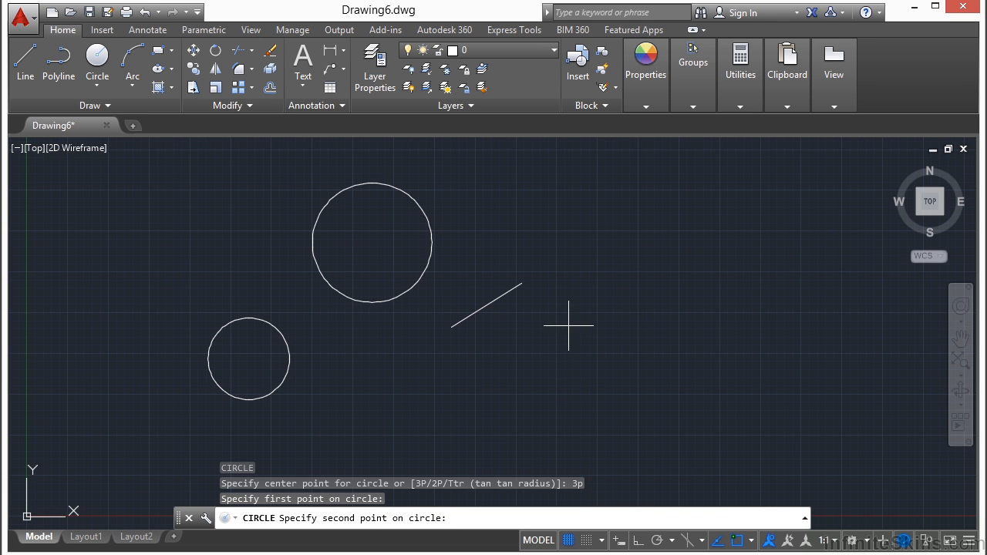
{"action": "left_click", "coordinate": [608, 271]}
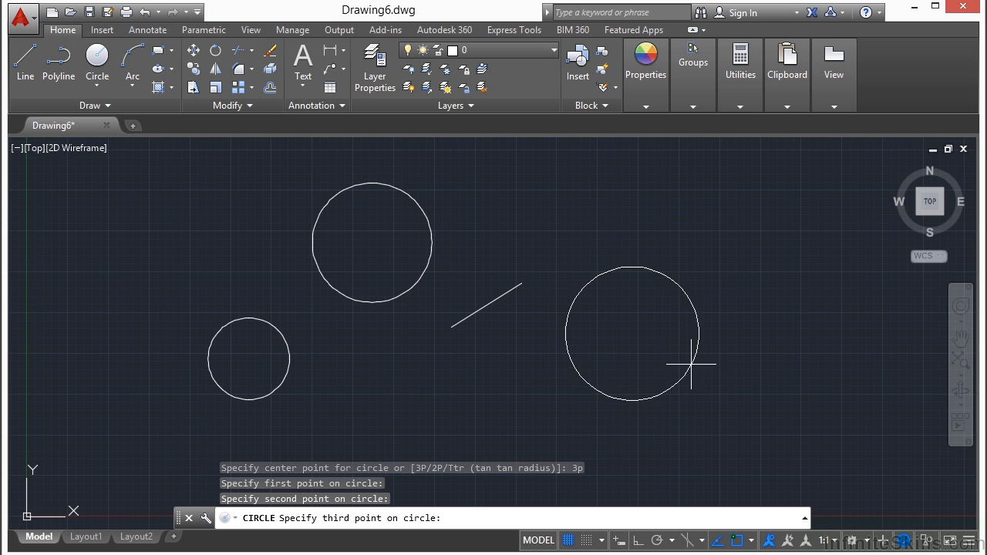
{"action": "left_click", "coordinate": [684, 346]}
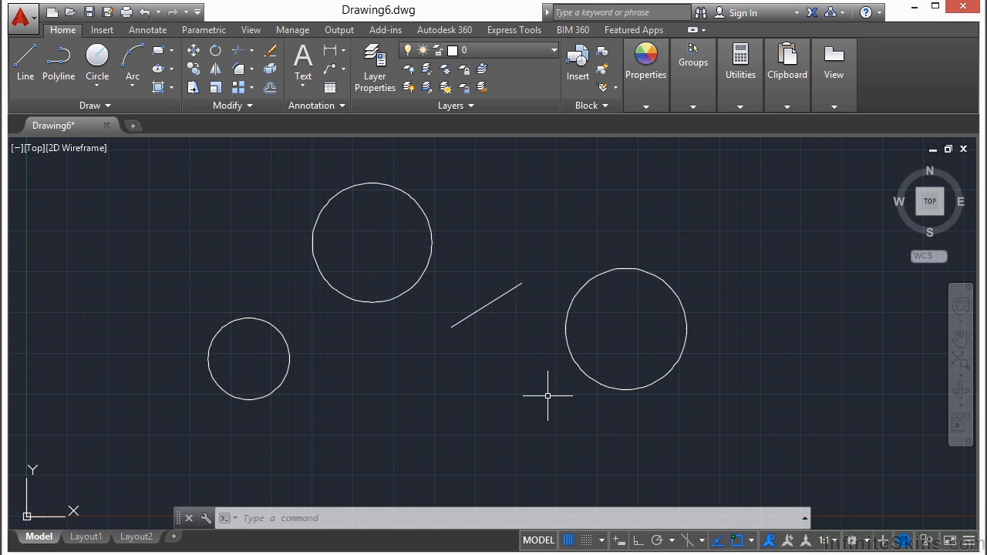
Step: Draw a small, wide rectangle above the three-point circle with the REC (RECTANG) command
{"action": "type", "text": "REC"}
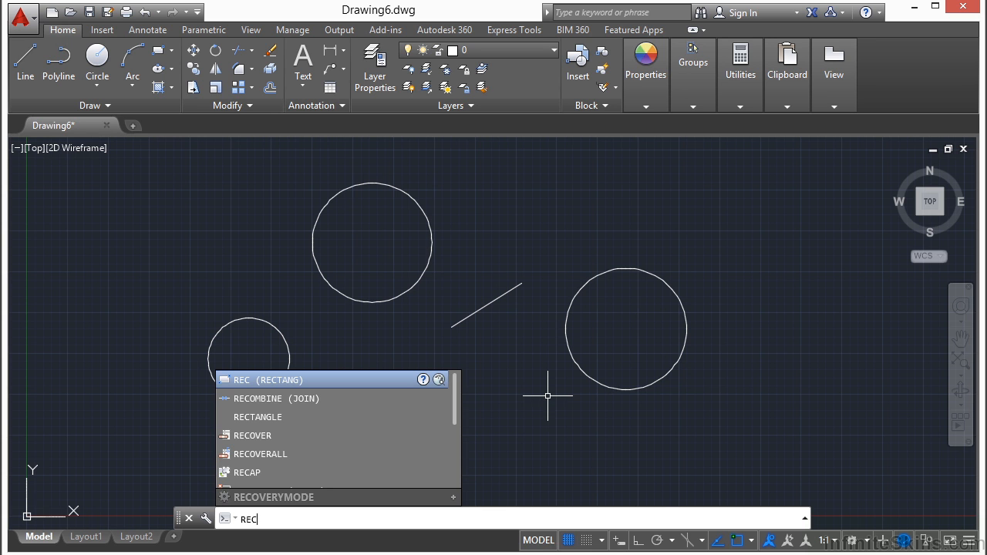
{"action": "key", "text": "Return"}
{"action": "left_click", "coordinate": [540, 188]}
{"action": "left_click", "coordinate": [621, 217]}
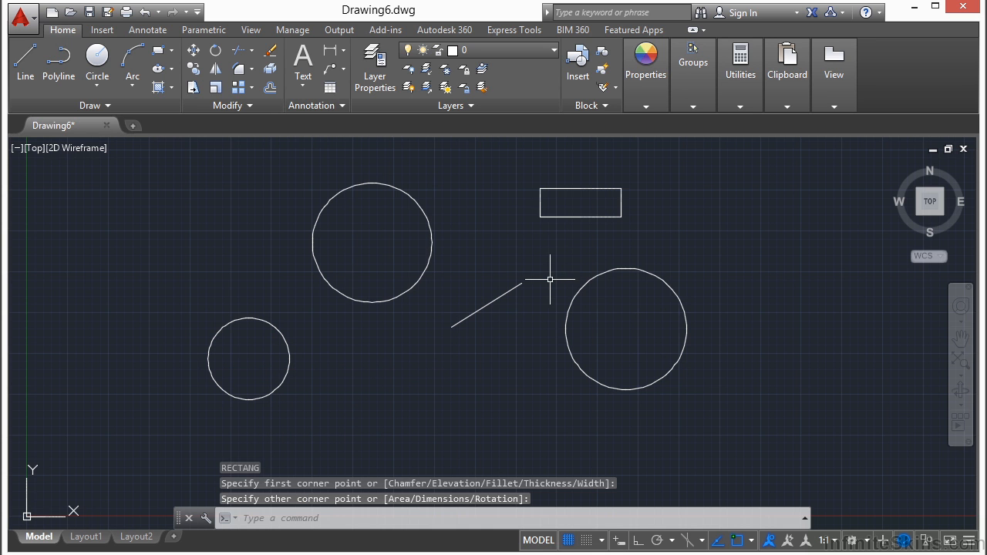
Step: Draw a small, wide rectangle below and left of the line with the REC (RECTANG) command
{"action": "type", "text": "REC"}
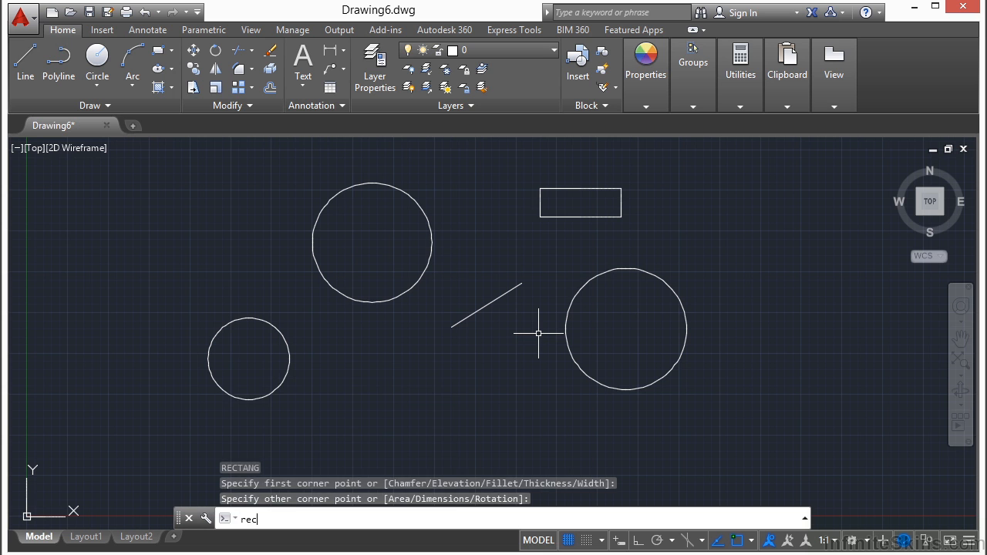
{"action": "key", "text": "Return"}
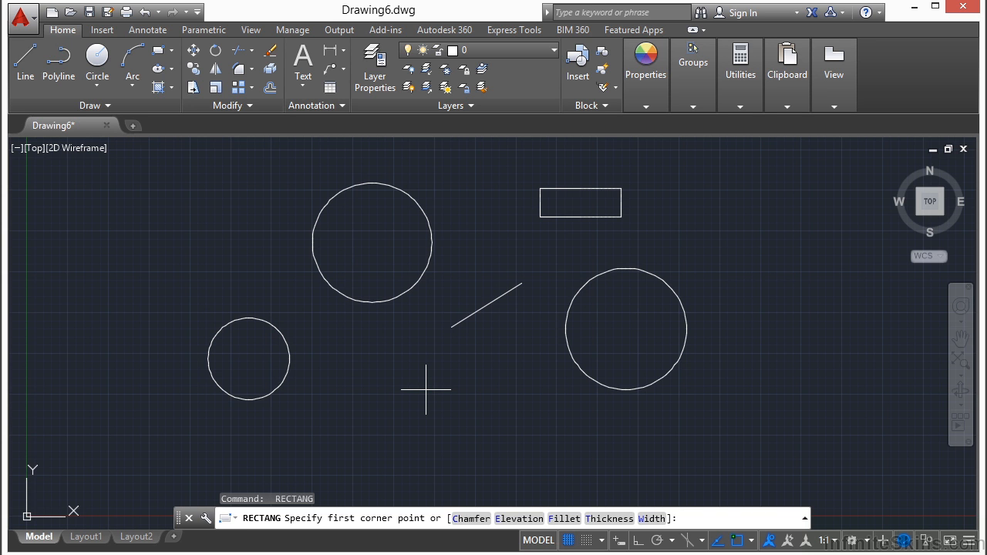
{"action": "left_click", "coordinate": [383, 353]}
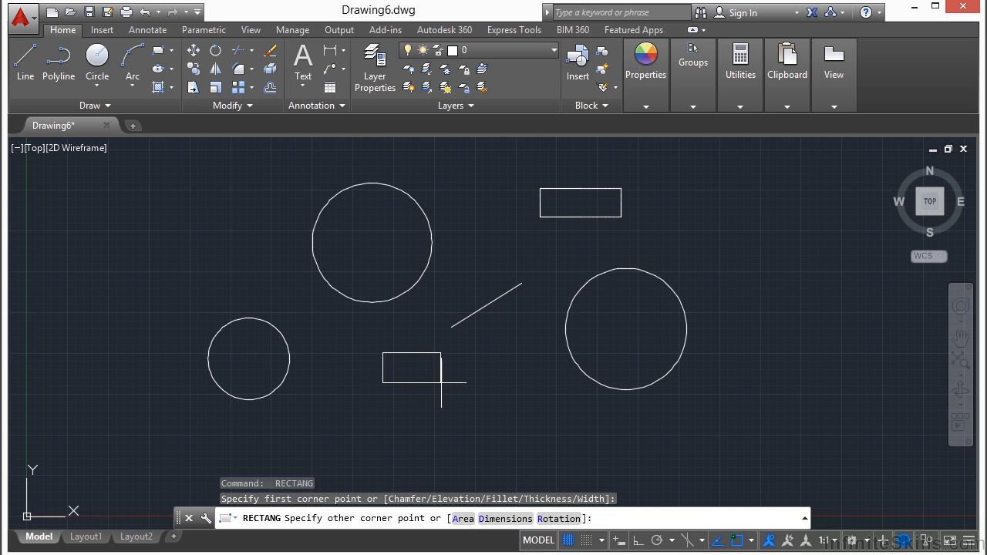
{"action": "left_click", "coordinate": [443, 383]}
Step: Repeat the RECTANG command to add two more small rectangles, one below the line and one above and right of the three-point circle
{"action": "key", "text": "Return"}
{"action": "left_click", "coordinate": [487, 394]}
{"action": "left_click", "coordinate": [558, 433]}
{"action": "key", "text": "Return"}
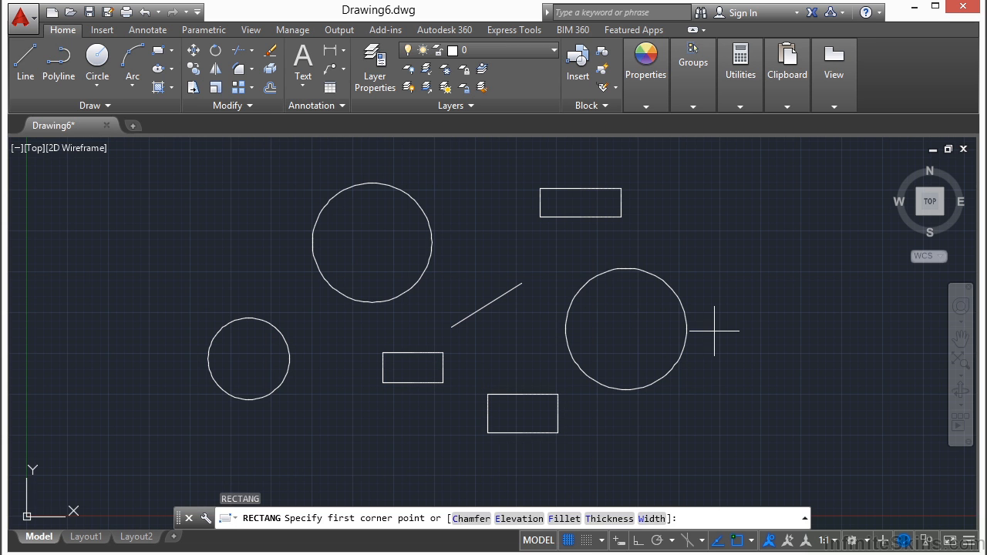
{"action": "left_click", "coordinate": [727, 196]}
{"action": "left_click", "coordinate": [793, 227]}
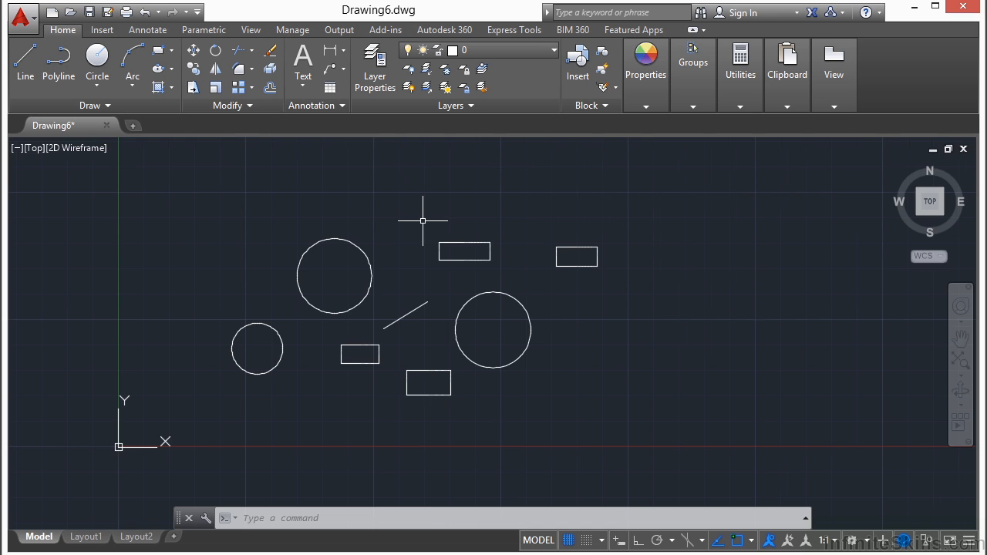
Step: Open the Properties palette, undock it and dock it back beside the drawing area
{"action": "key", "text": "ctrl+1"}
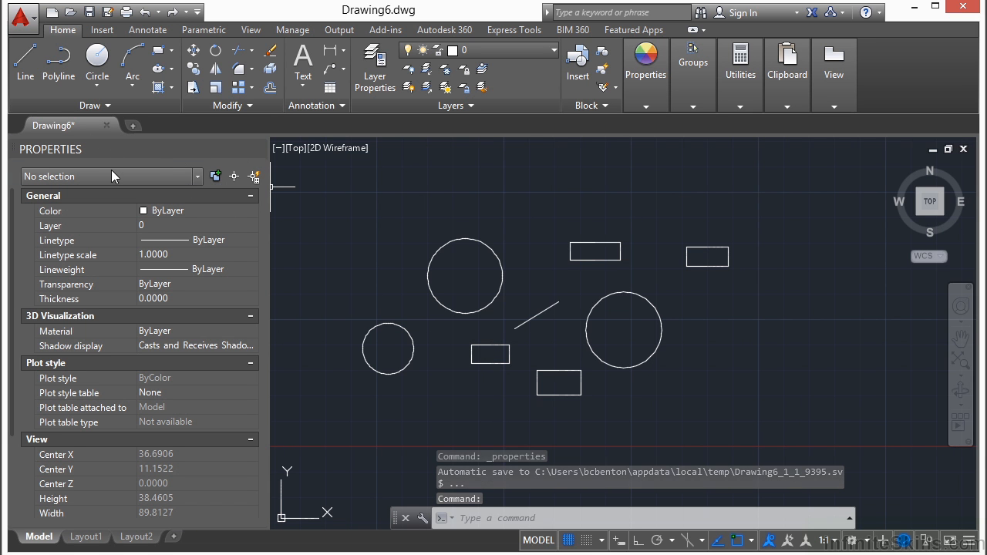
{"action": "left_click_drag", "start_coordinate": [13, 149], "coordinate": [183, 103]}
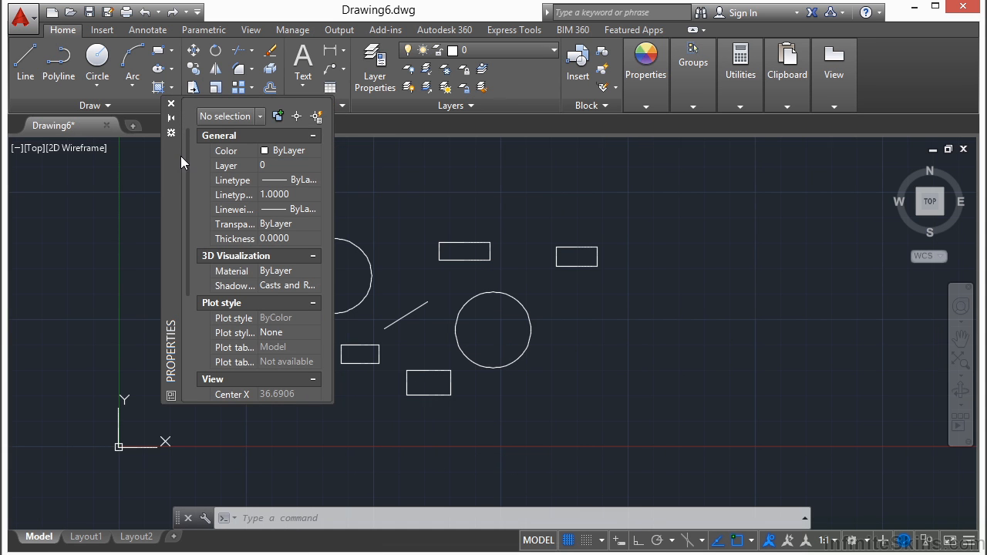
{"action": "mouse_move", "coordinate": [171, 177]}
{"action": "left_mouse_down"}
{"action": "mouse_move", "coordinate": [146, 239]}
{"action": "mouse_move", "coordinate": [34, 230]}
{"action": "left_mouse_up"}
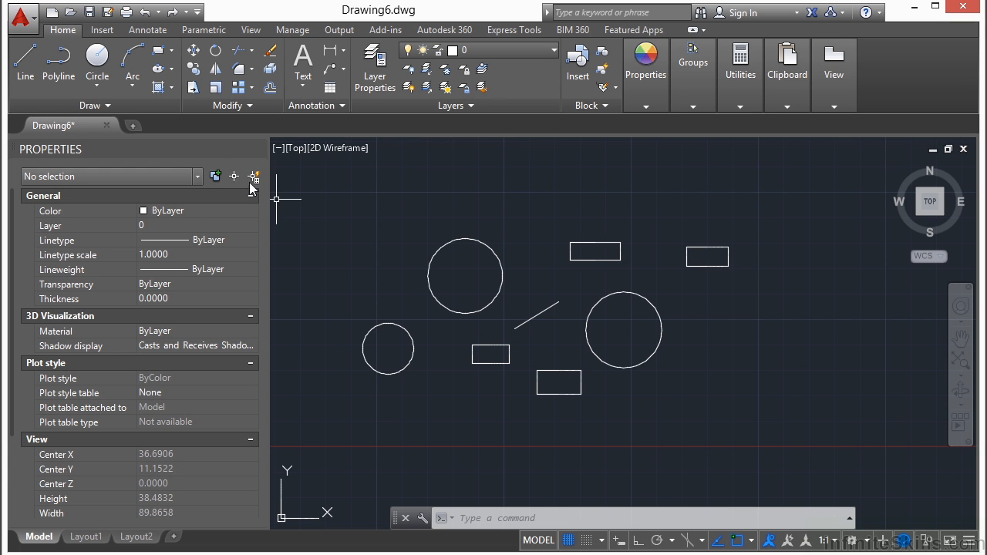
Step: With all objects selected, use Quick Select on the entire drawing to include only circles in a new, non-appended selection set, and clear it
{"action": "left_click", "coordinate": [775, 207]}
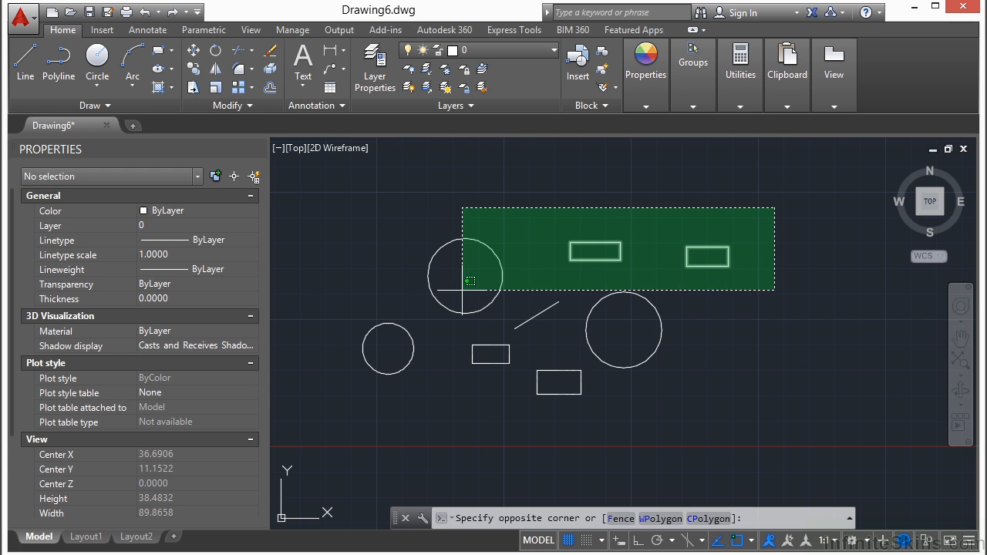
{"action": "left_click", "coordinate": [354, 434]}
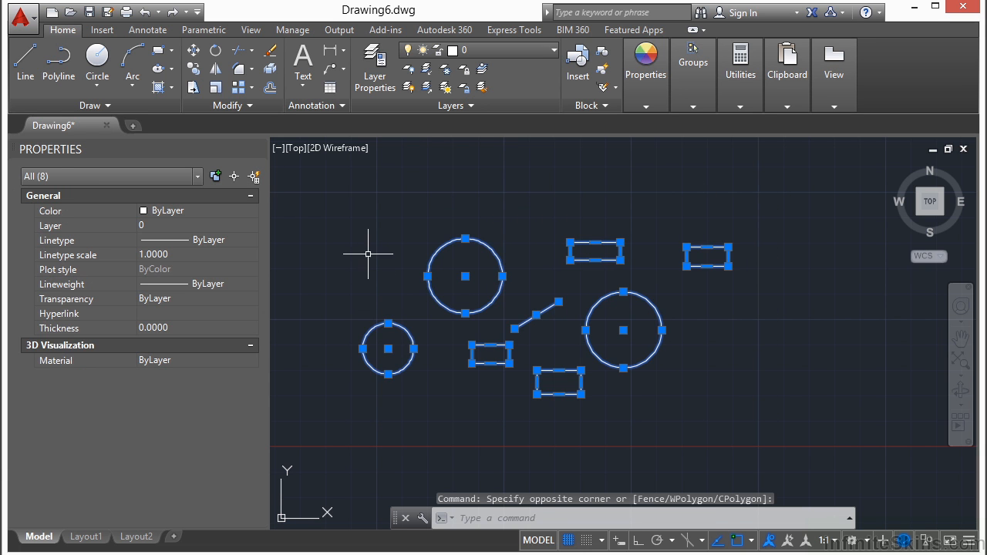
{"action": "left_click", "coordinate": [255, 177]}
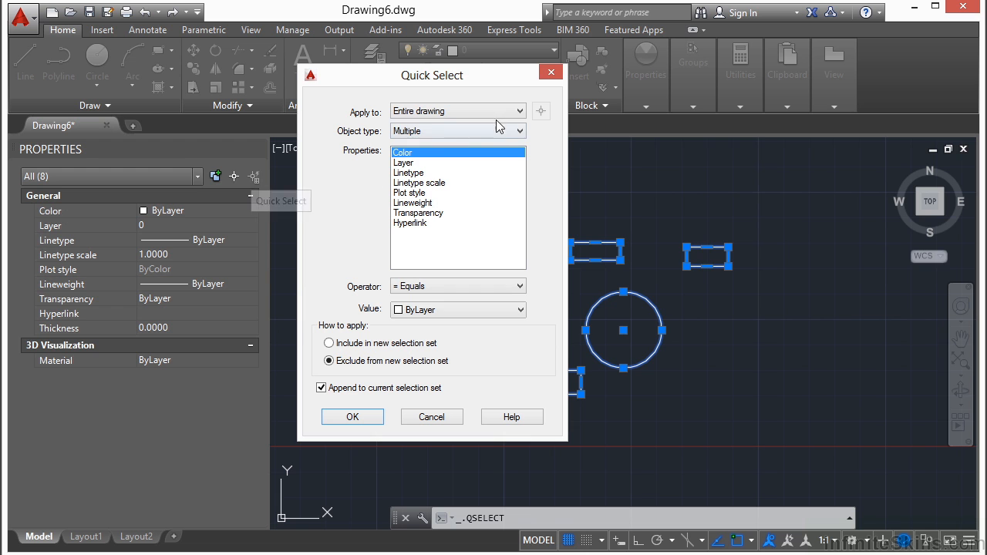
{"action": "left_click", "coordinate": [520, 111]}
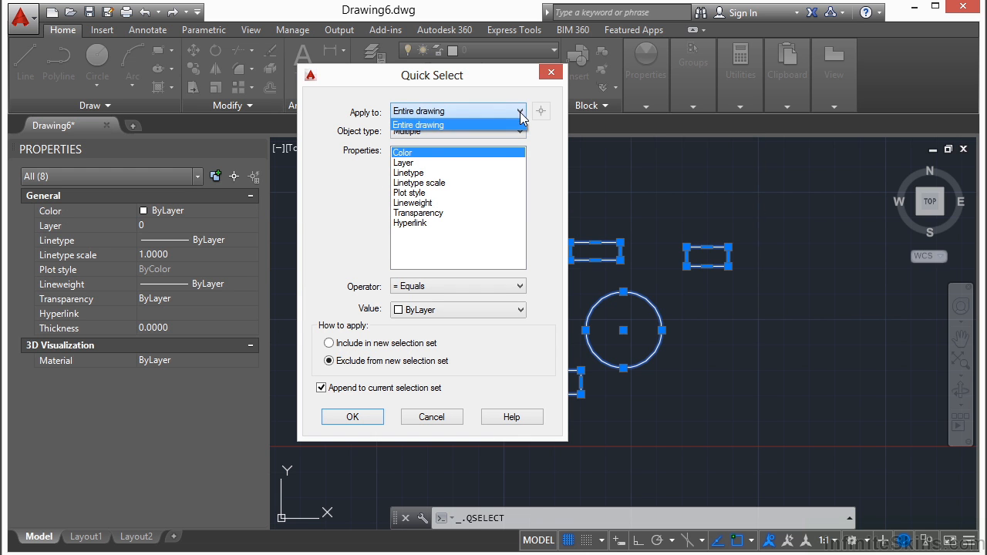
{"action": "left_click", "coordinate": [444, 130]}
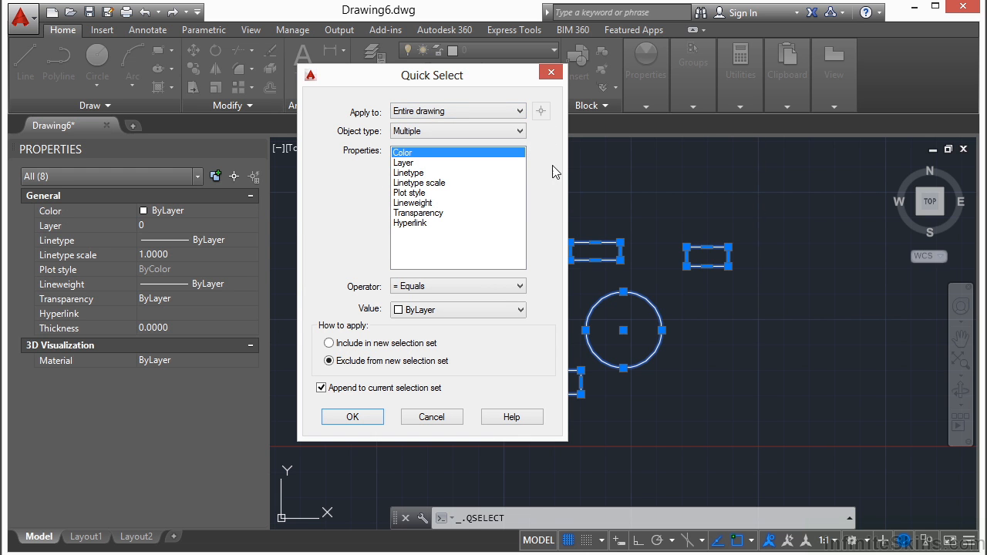
{"action": "left_click", "coordinate": [519, 132]}
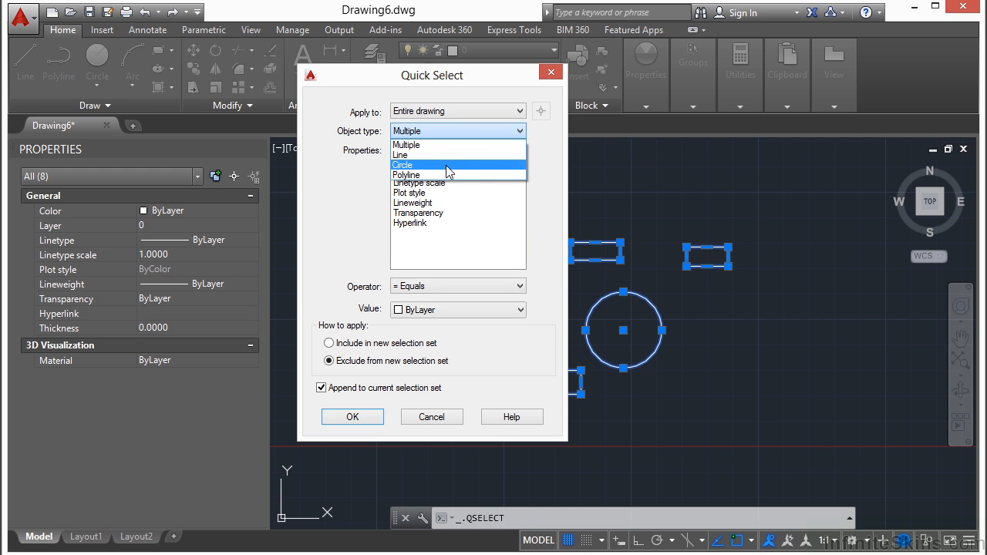
{"action": "left_click", "coordinate": [446, 162]}
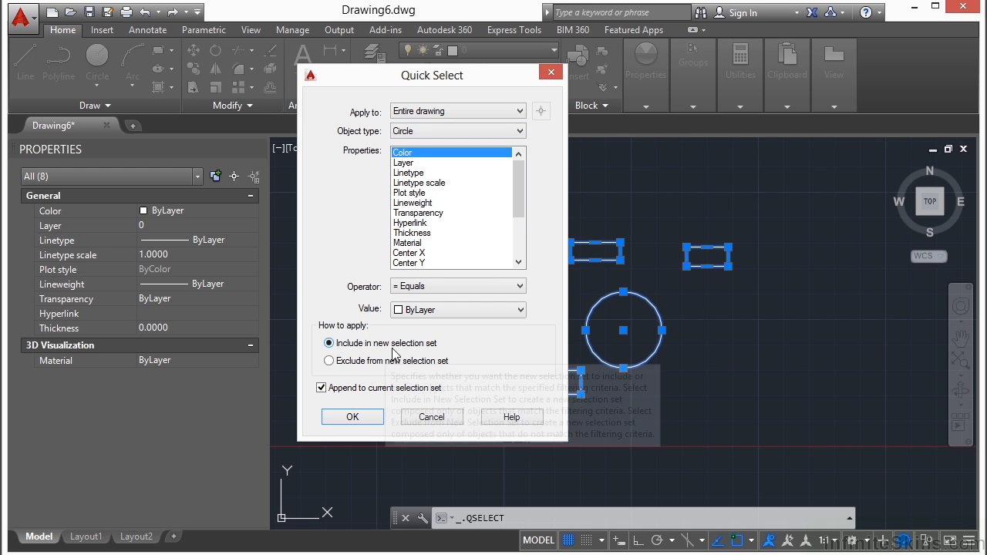
{"action": "left_click", "coordinate": [321, 387]}
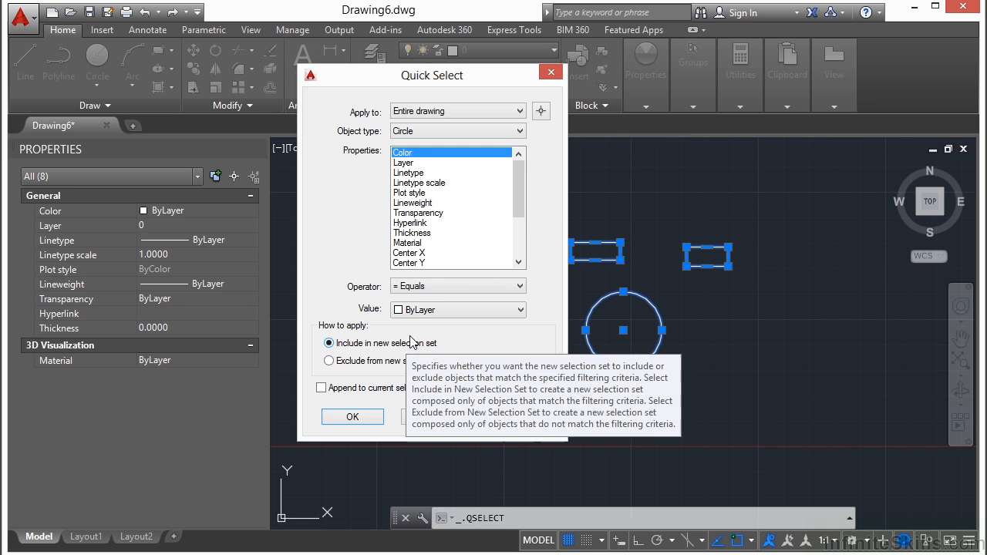
{"action": "left_click", "coordinate": [372, 421]}
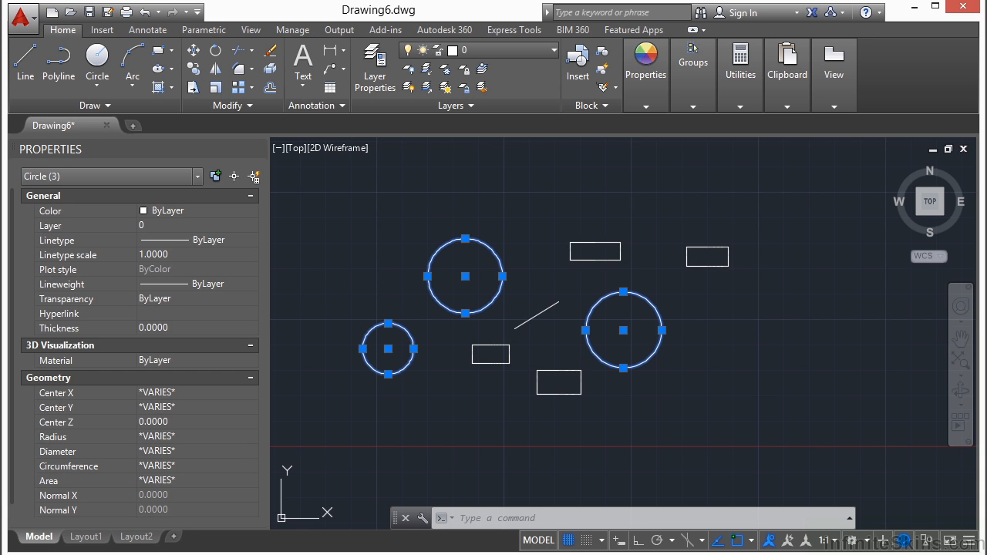
{"action": "key", "text": "Escape"}
{"action": "key", "text": "Escape"}
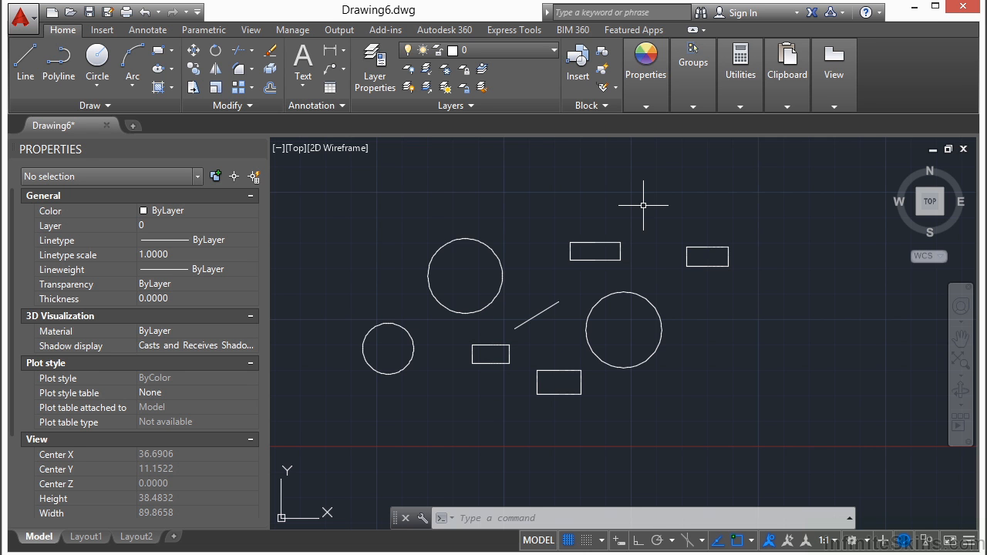
Step: Open the Help window and close it again, and close the Properties palette
{"action": "key", "text": "F1"}
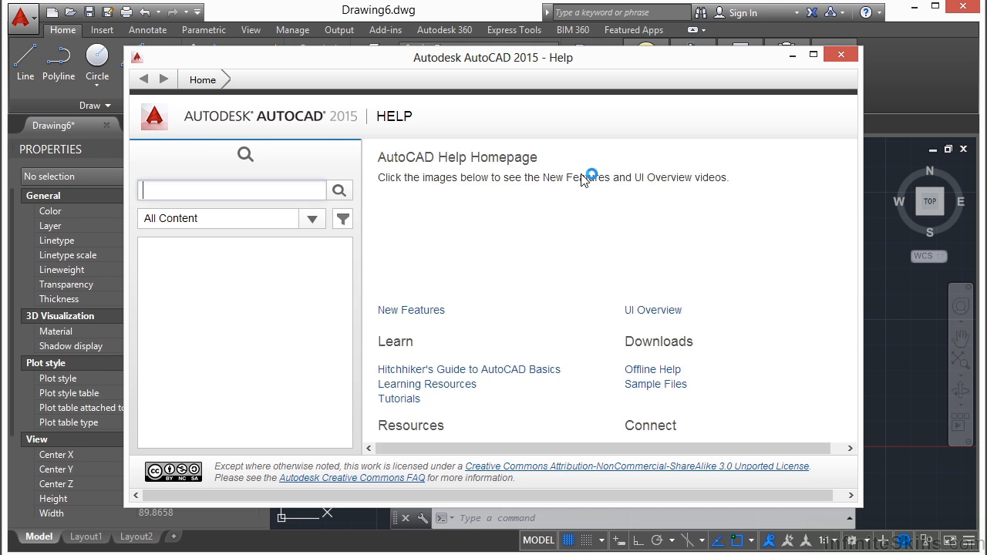
{"action": "left_click", "coordinate": [840, 54]}
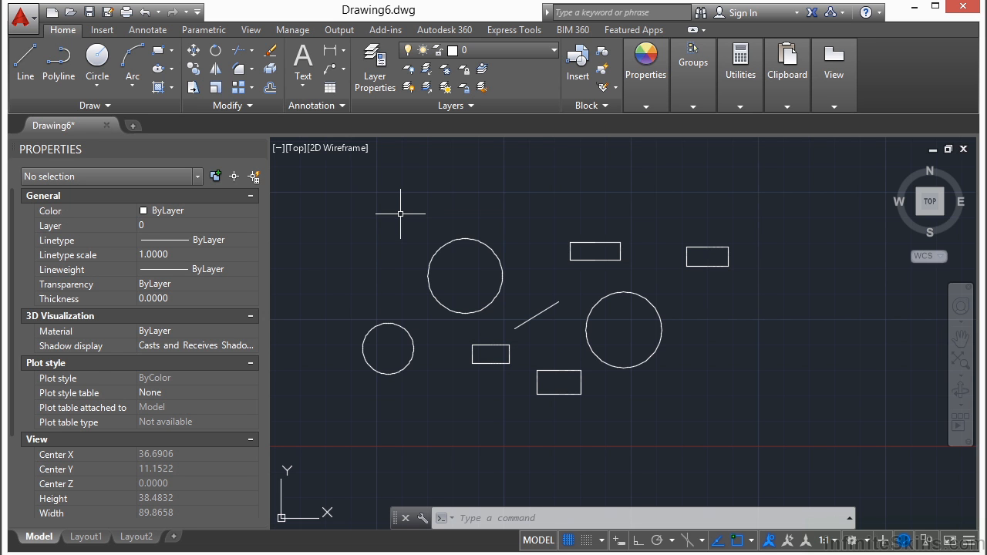
{"action": "left_click", "coordinate": [258, 146]}
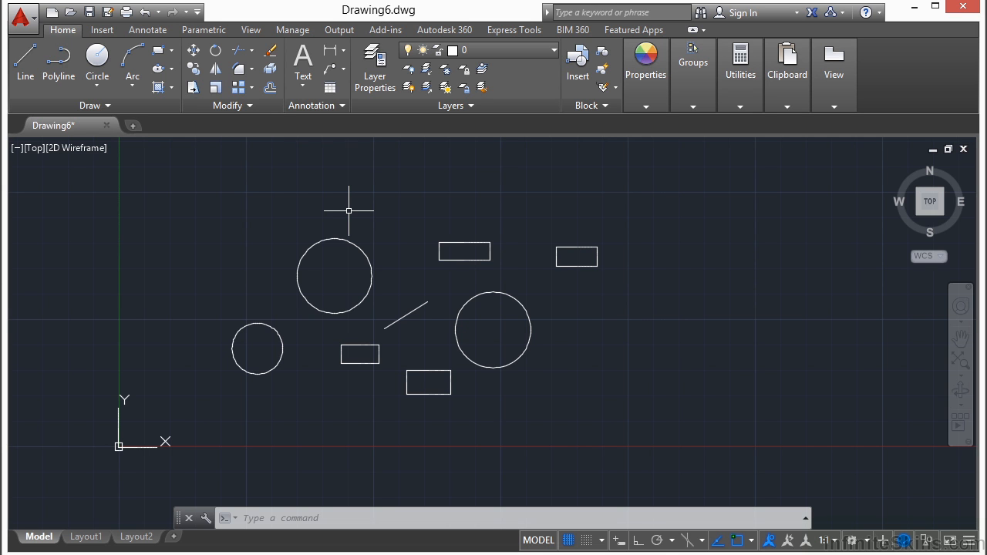
Step: Draw a rectangle with REC from a first corner above and right of the other shapes, using recent input 46.9938,17.7392 as the opposite corner
{"action": "type", "text": "REC"}
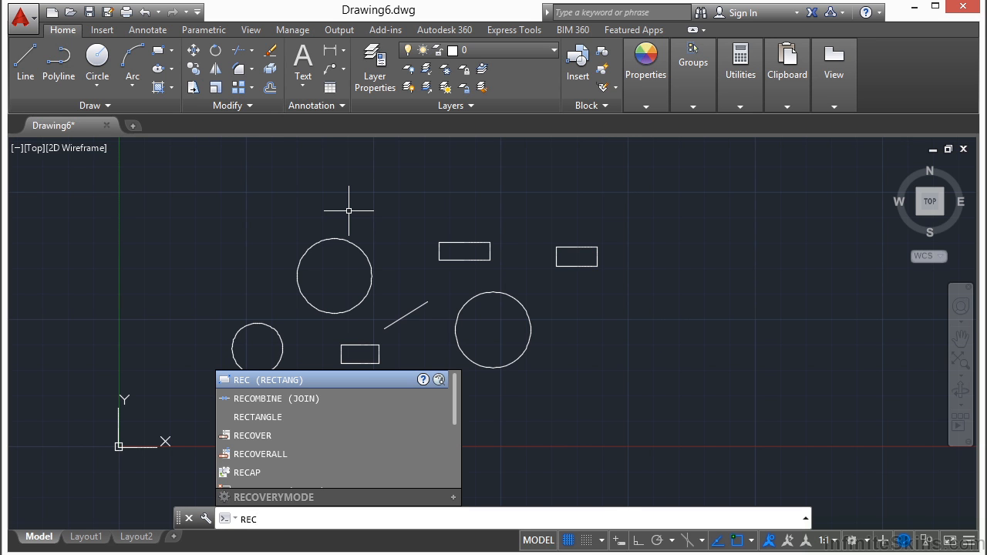
{"action": "key", "text": "Return"}
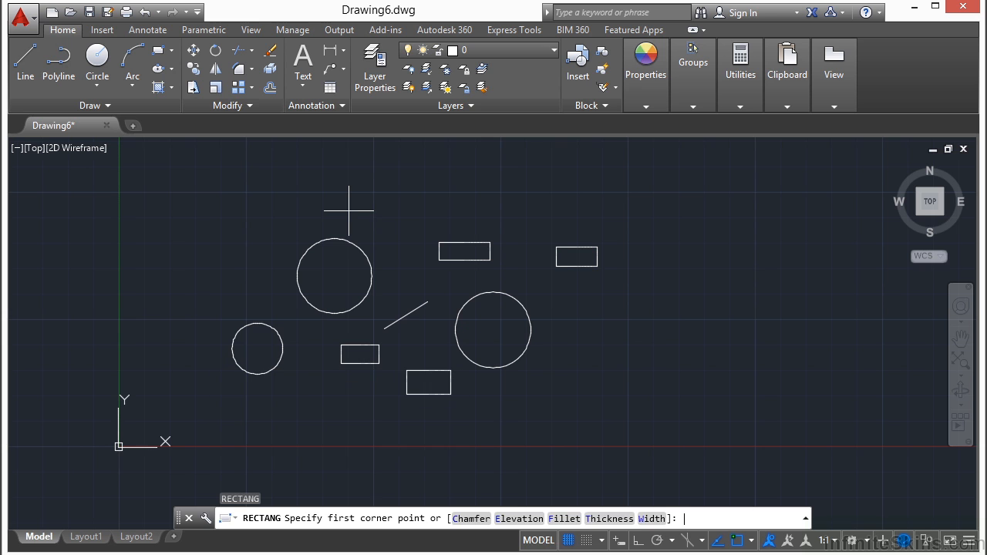
{"action": "left_click", "coordinate": [637, 201]}
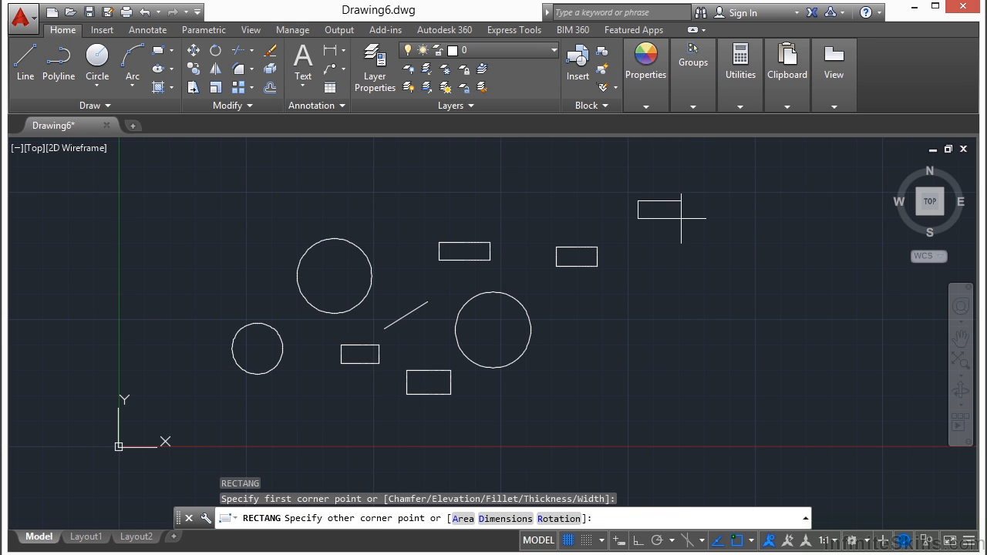
{"action": "right_click", "coordinate": [680, 218]}
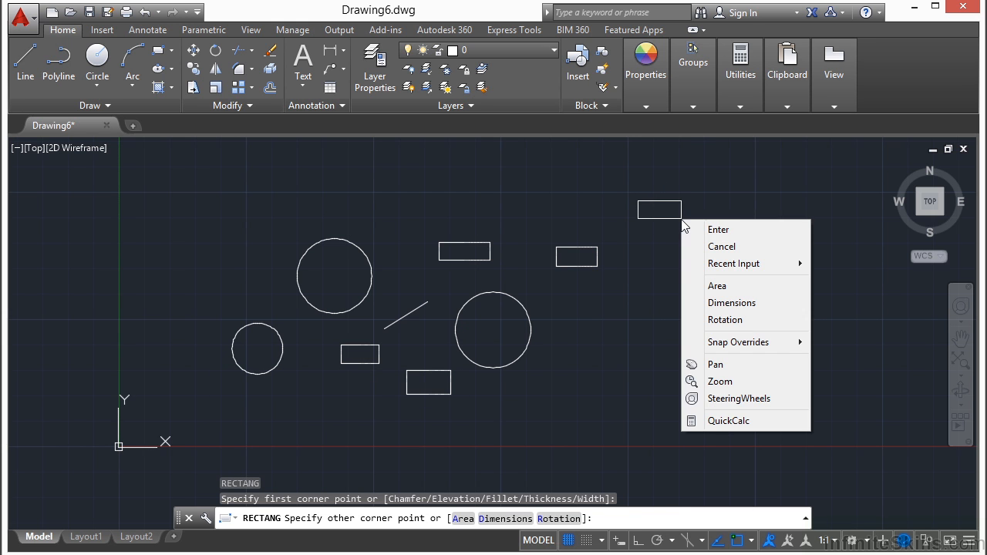
{"action": "mouse_move", "coordinate": [751, 266]}
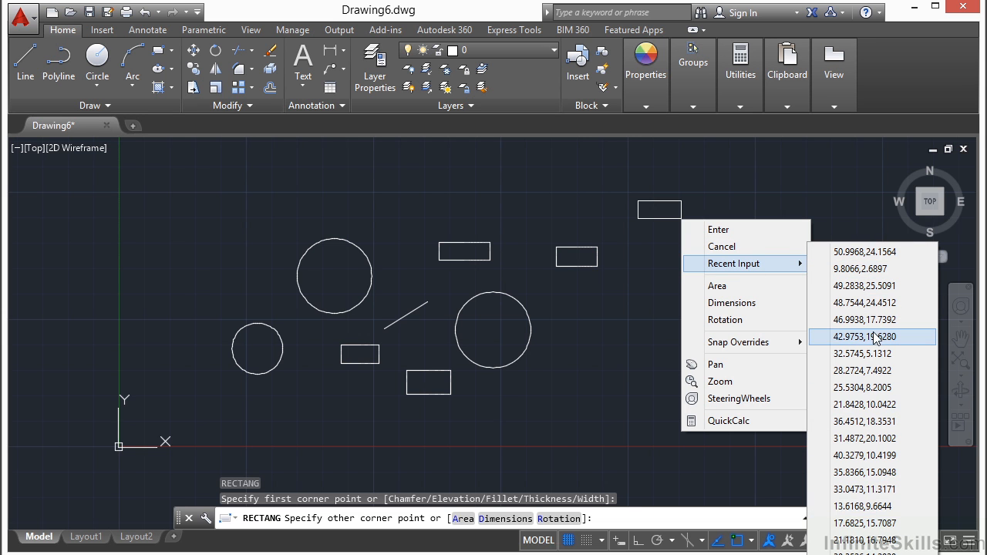
{"action": "left_click", "coordinate": [873, 320]}
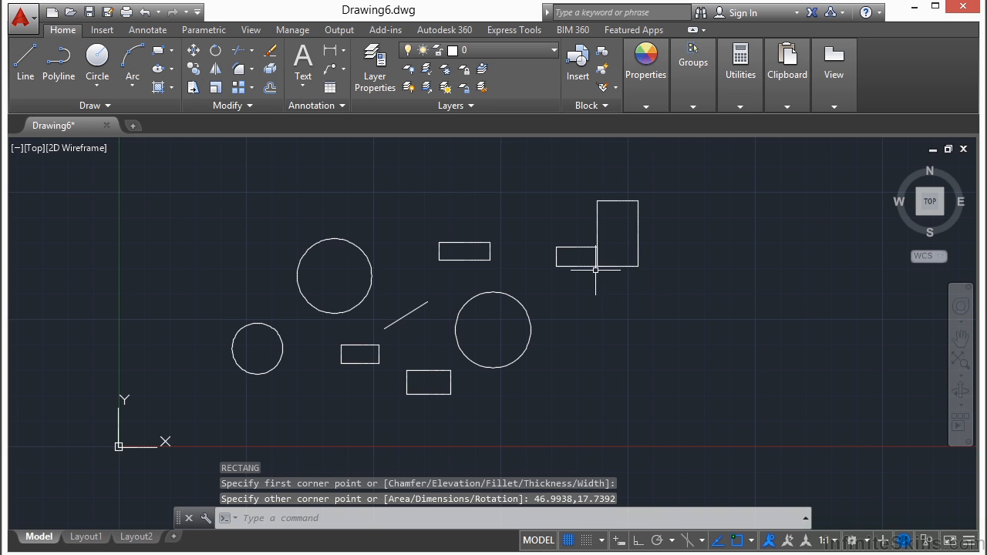